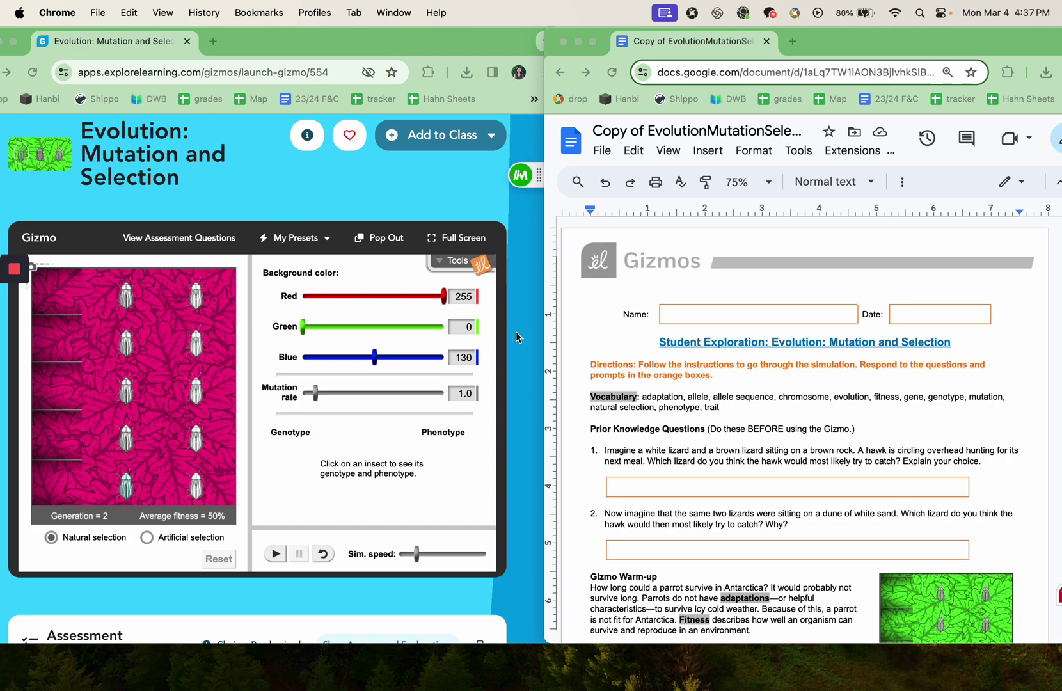
# Hide the worksheet's title and menu bar with the compact-mode arrow for more reading room.
pyautogui.scroll(-2, 688, 349)
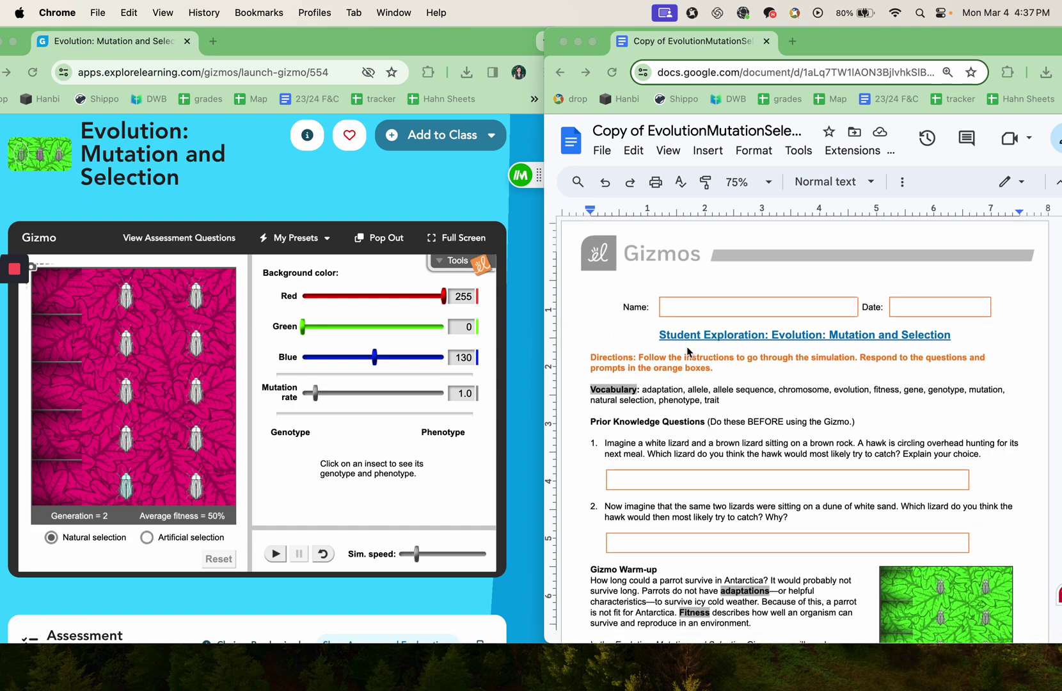
pyautogui.scroll(-3, 688, 349)
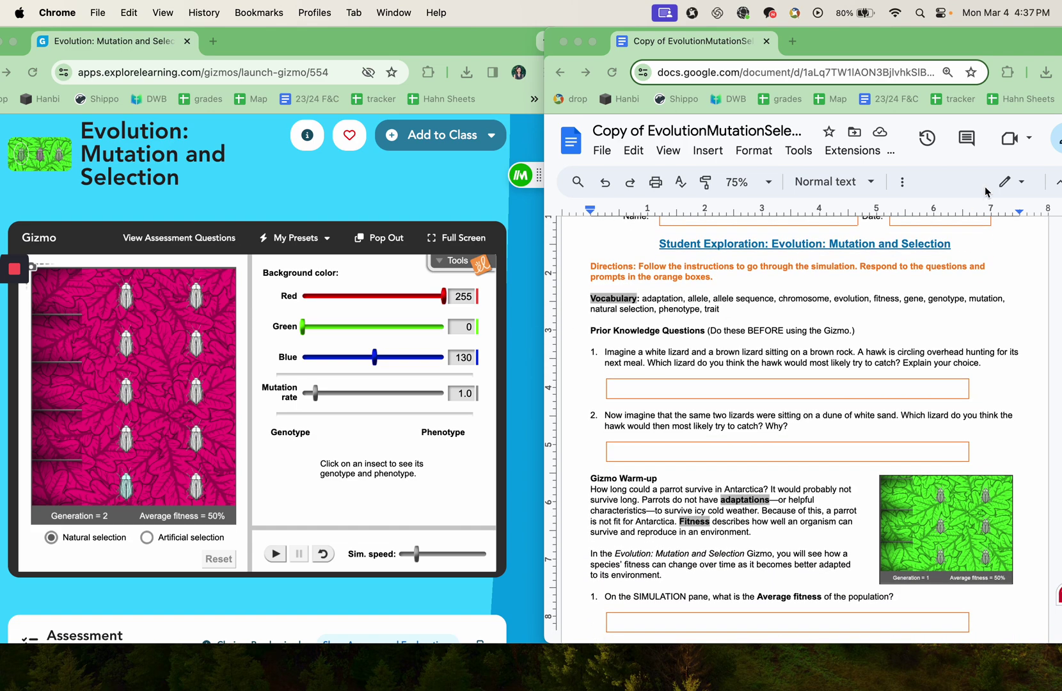
pyautogui.moveTo(531, 688)
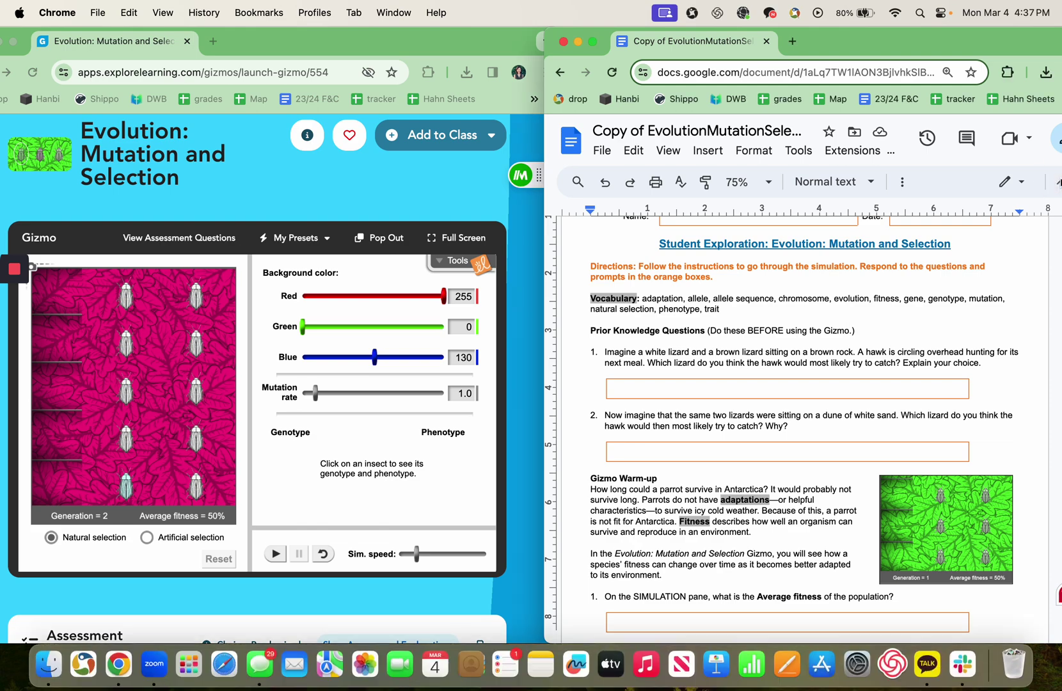
pyautogui.click(1057, 182)
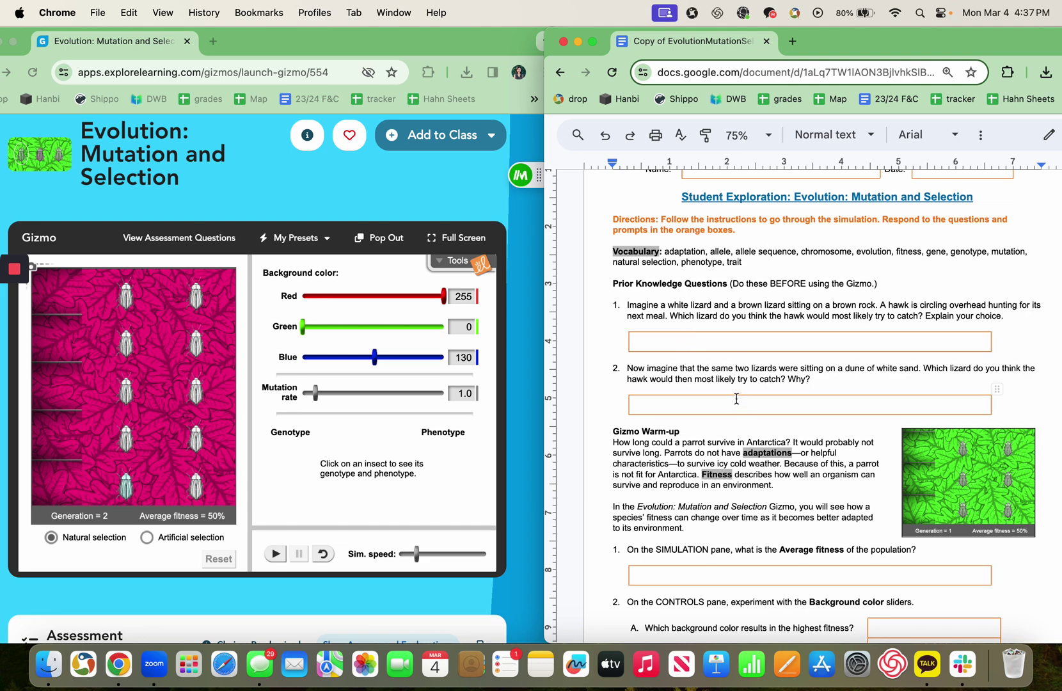
# Scroll down through the Warm-up questions and Activity A.
pyautogui.scroll(-1, 737, 396)
pyautogui.scroll(-3, 736, 396)
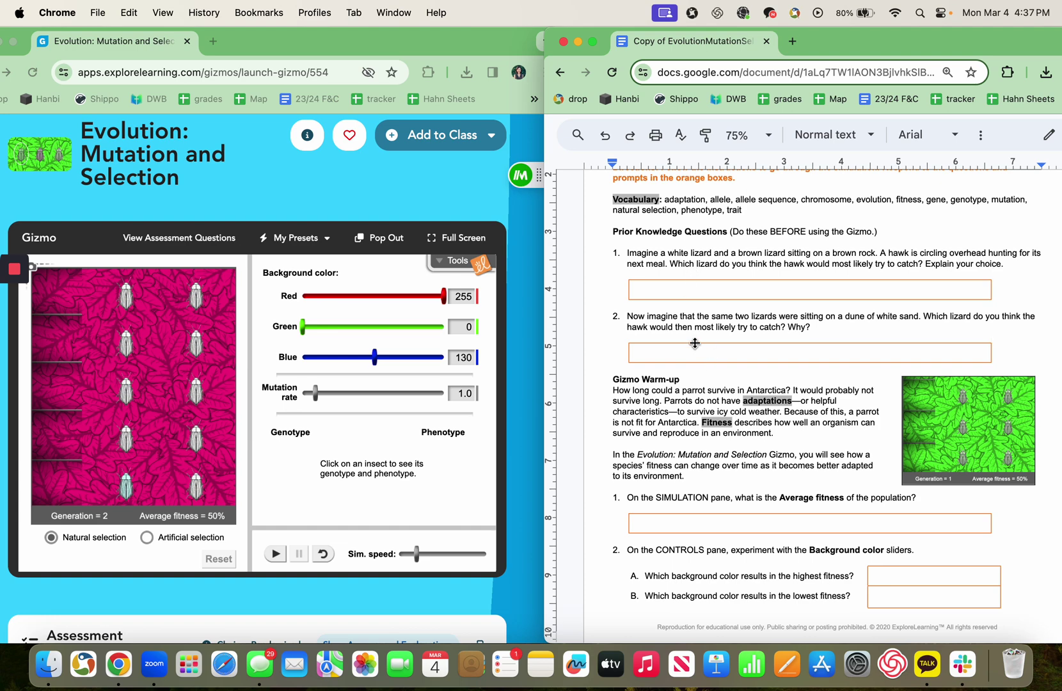
pyautogui.scroll(-2, 683, 362)
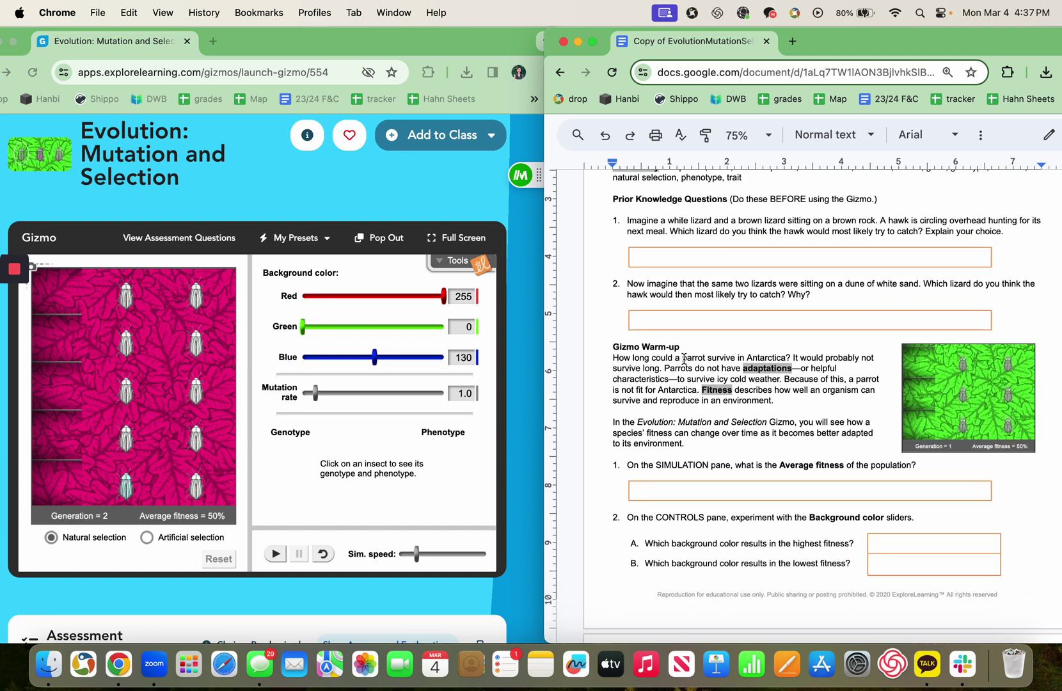
pyautogui.scroll(-5, 683, 359)
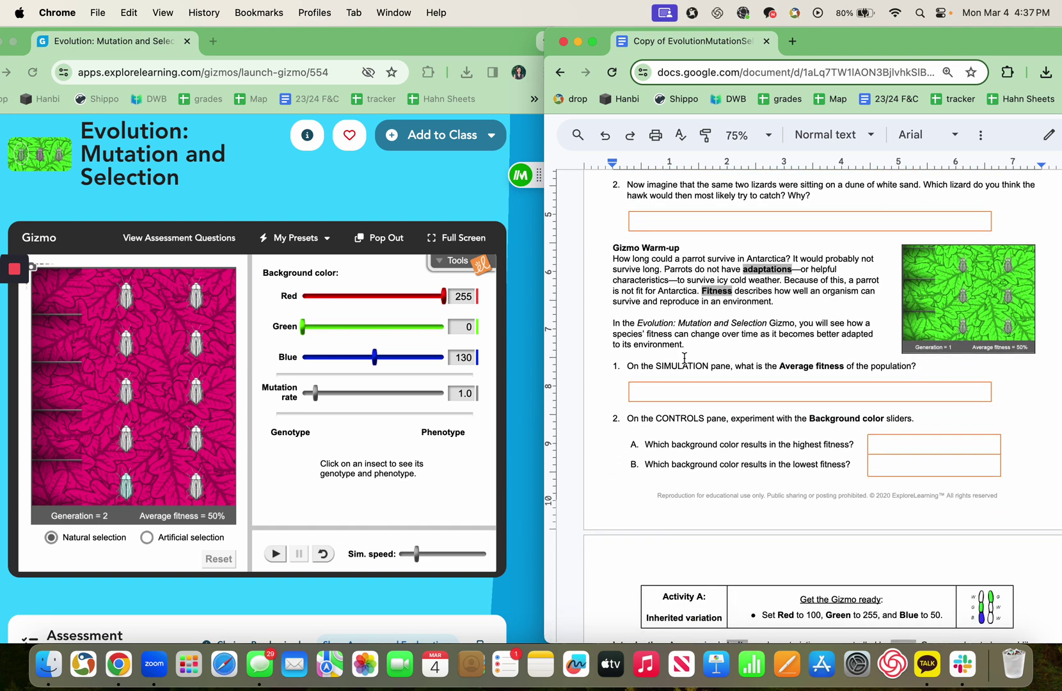
pyautogui.scroll(-1, 684, 358)
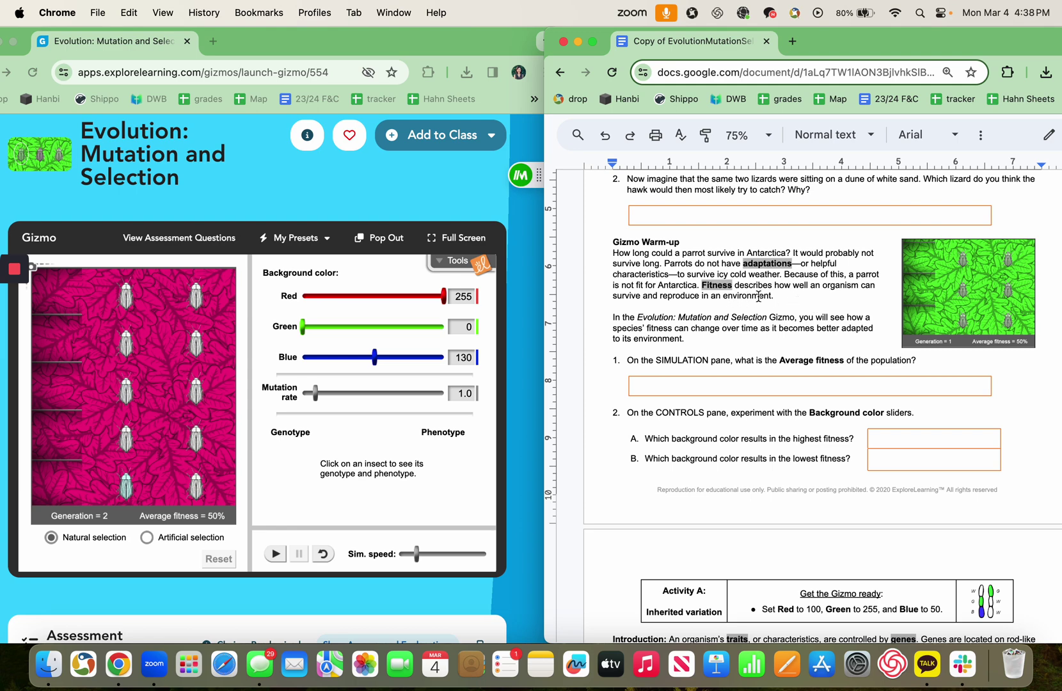
pyautogui.scroll(-3, 762, 298)
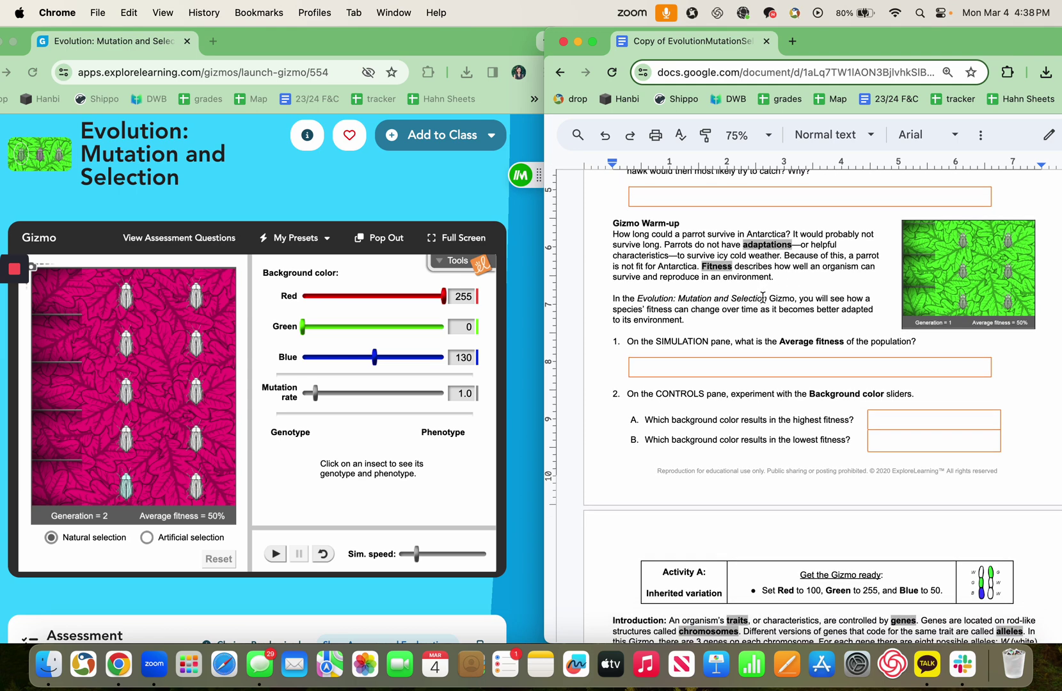
# Reset the Gizmo to generation 1, reload the page and scroll back to the simulation.
pyautogui.scroll(-5, 762, 297)
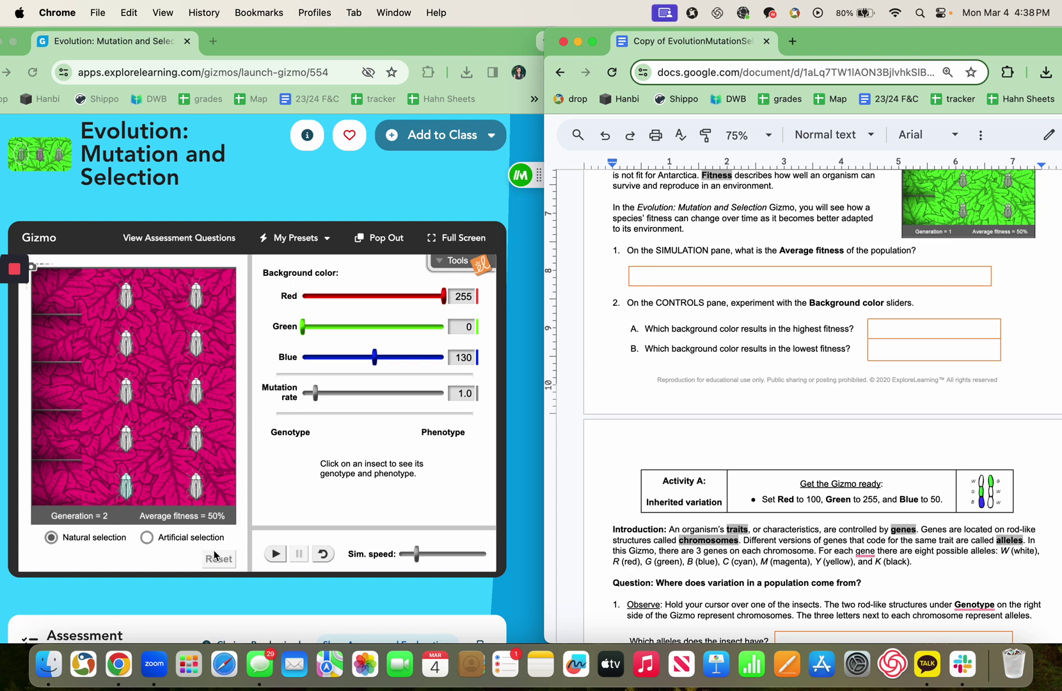
pyautogui.click(330, 558)
pyautogui.click(329, 558)
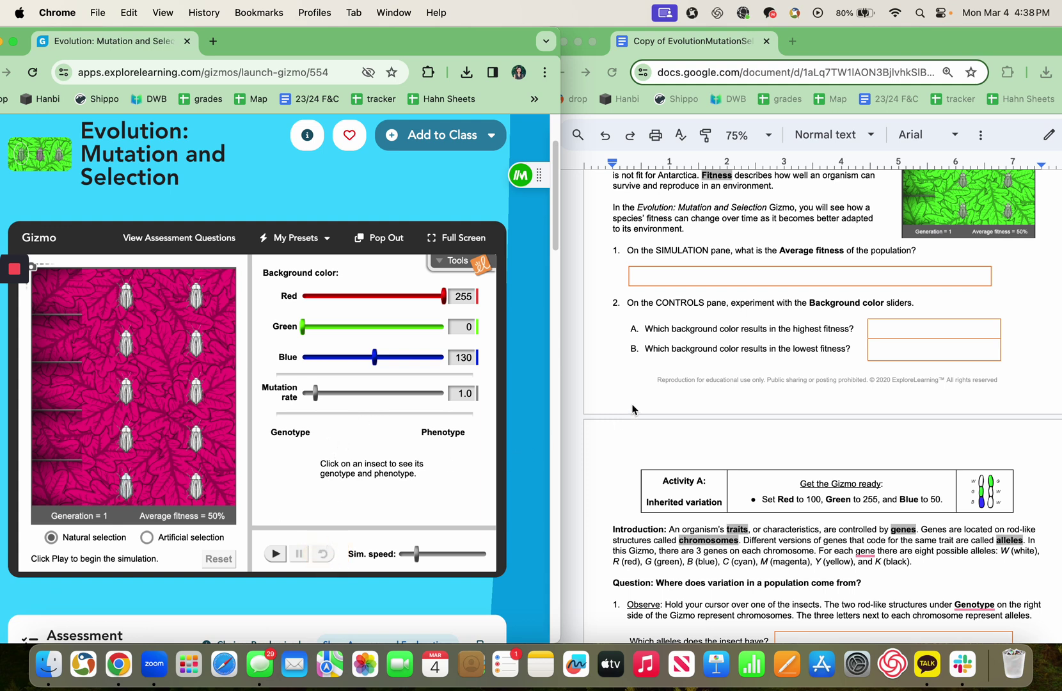
pyautogui.scroll(-1, 643, 408)
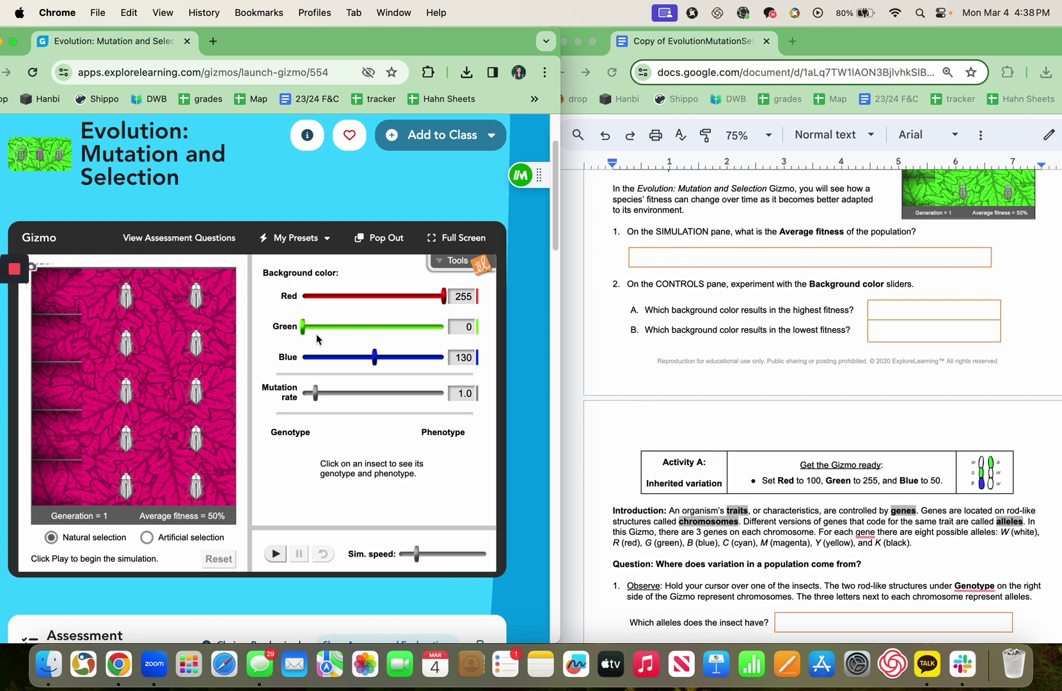
pyautogui.click(32, 72)
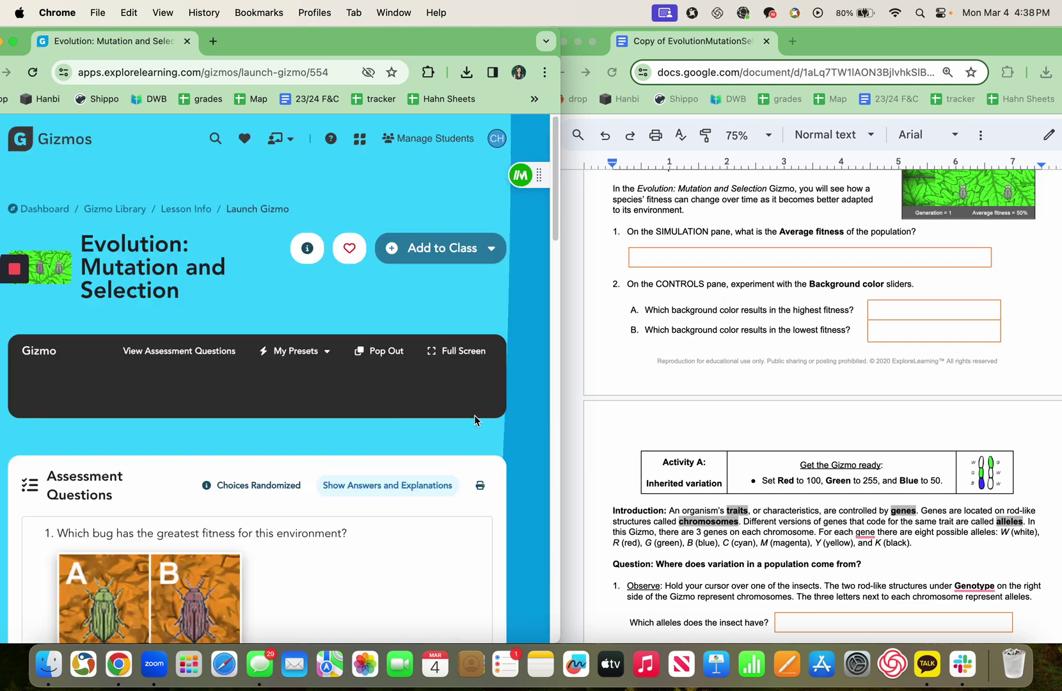
pyautogui.scroll(-5, 380, 320)
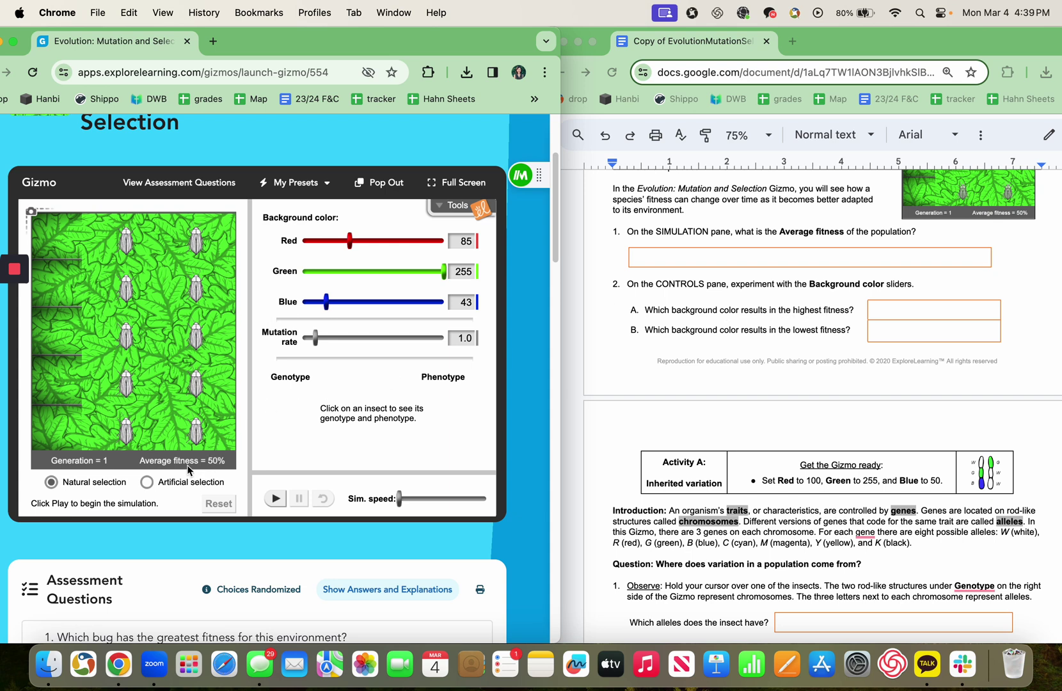
pyautogui.click(357, 241)
# Try several background colours with the Red, Green and Blue sliders, ending black at 0, 0, 0.
pyautogui.moveTo(357, 241); pyautogui.dragTo(446, 243)
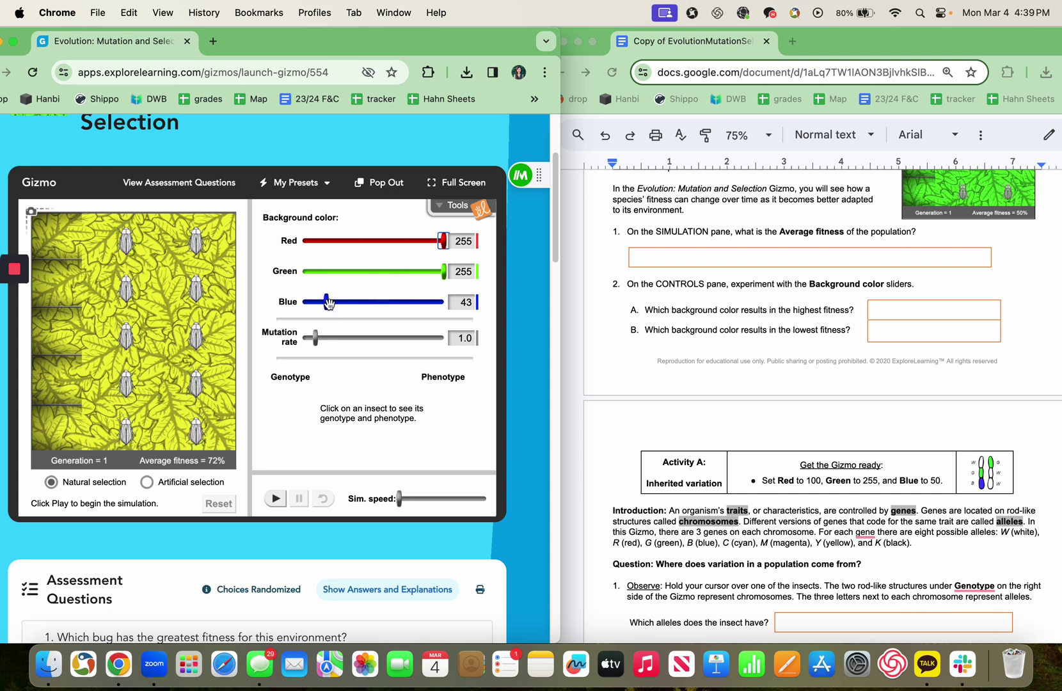
pyautogui.moveTo(328, 303); pyautogui.dragTo(452, 312)
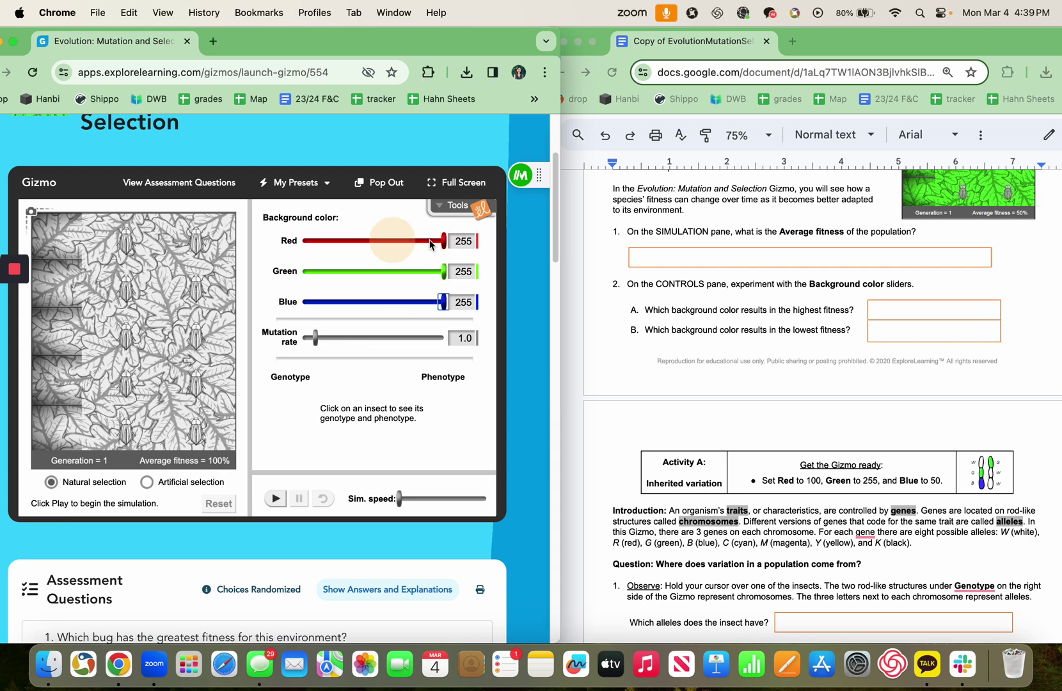
pyautogui.click(399, 241)
pyautogui.moveTo(398, 240); pyautogui.dragTo(295, 243)
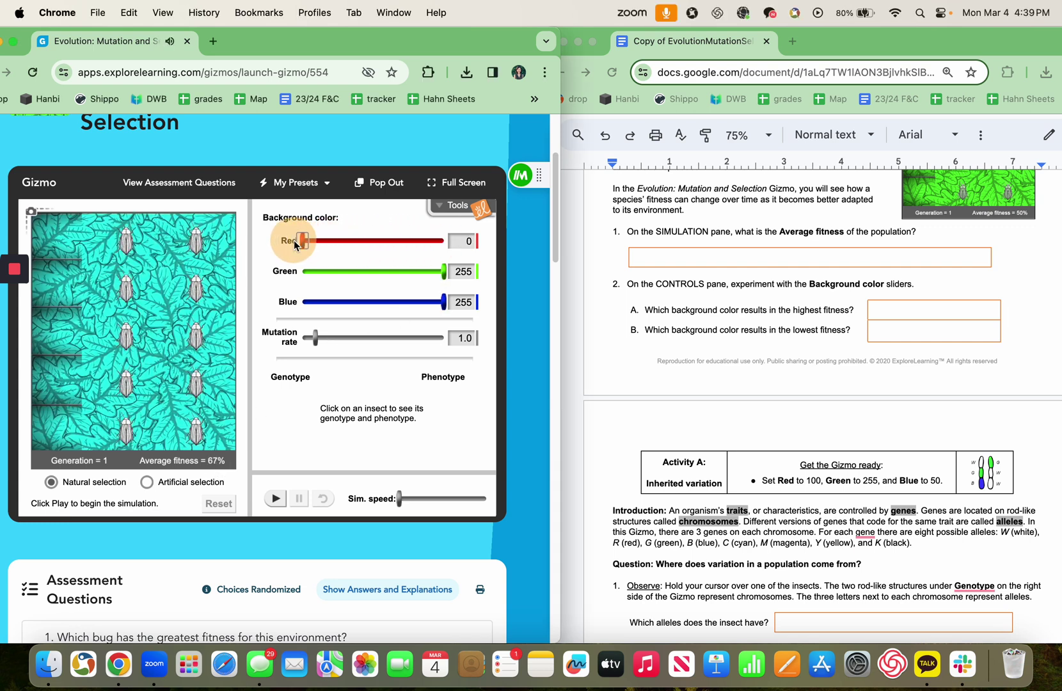
pyautogui.moveTo(443, 272); pyautogui.dragTo(295, 271)
pyautogui.moveTo(444, 302); pyautogui.dragTo(286, 312)
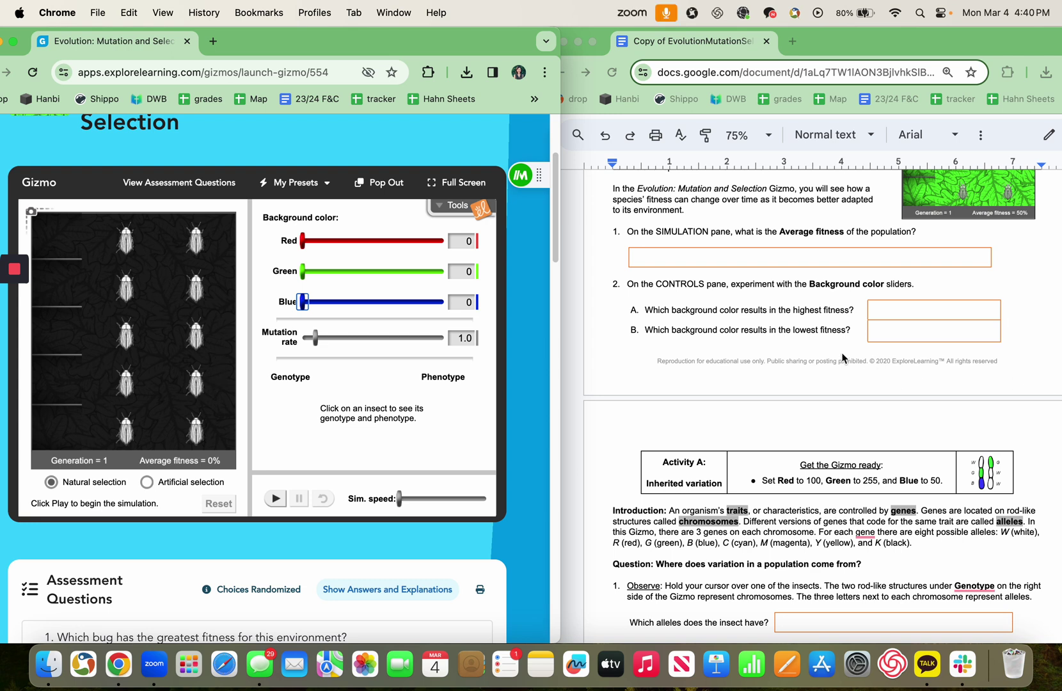
pyautogui.scroll(-1, 840, 351)
# Enter background values Red 100, Green 255 and Blue 50 in the value boxes.
pyautogui.scroll(-1, 836, 349)
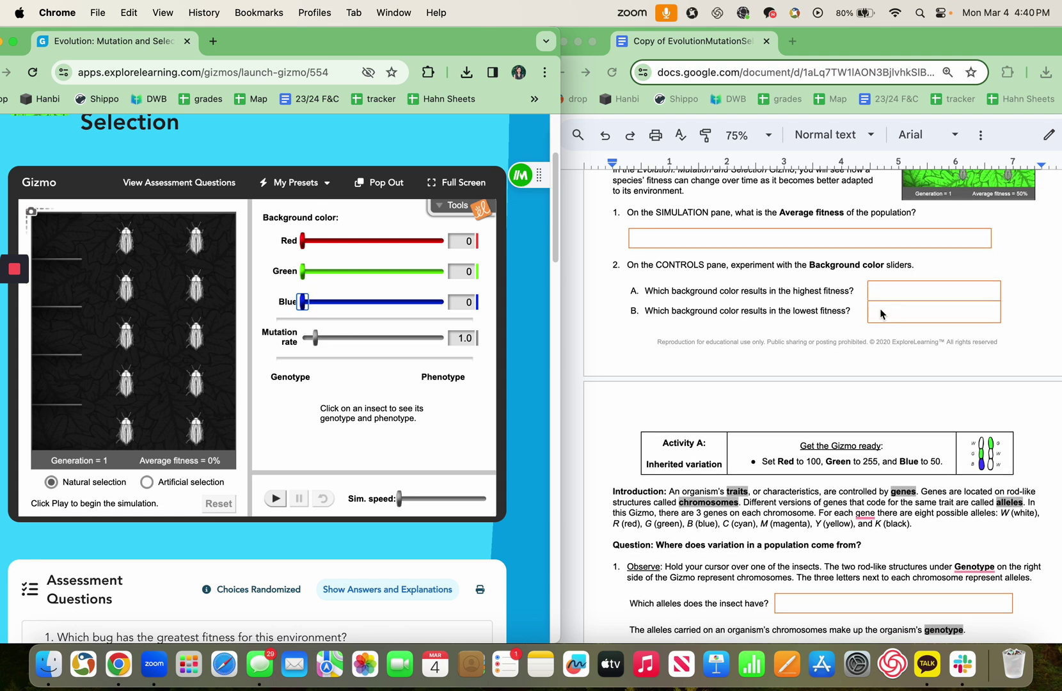
pyautogui.scroll(-5, 834, 326)
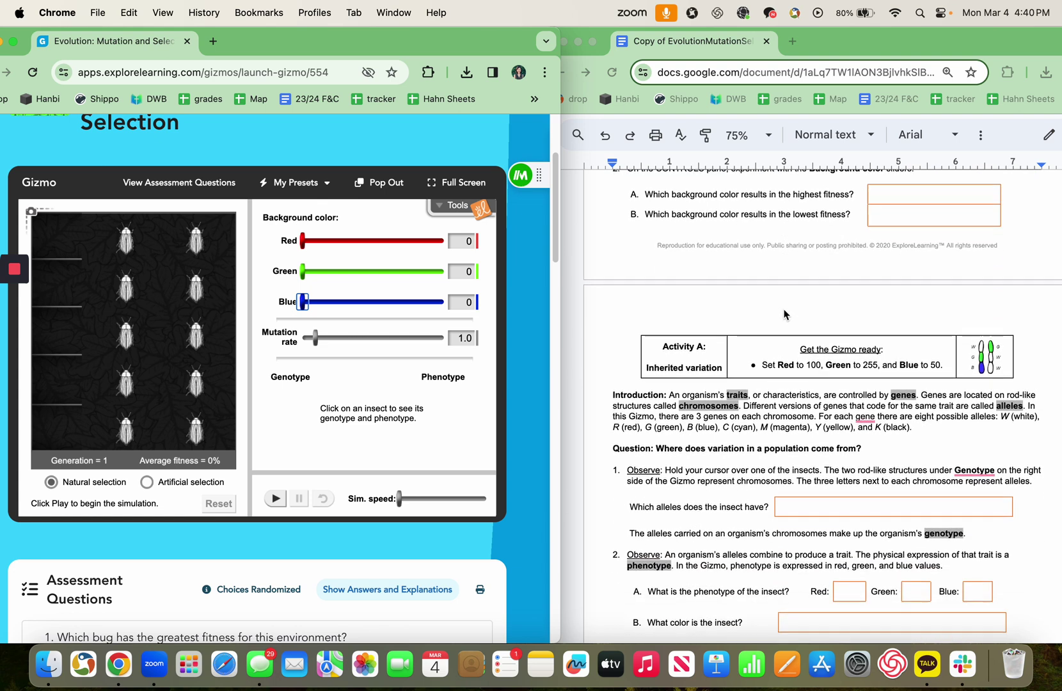
pyautogui.scroll(-5, 786, 326)
pyautogui.scroll(3, 786, 326)
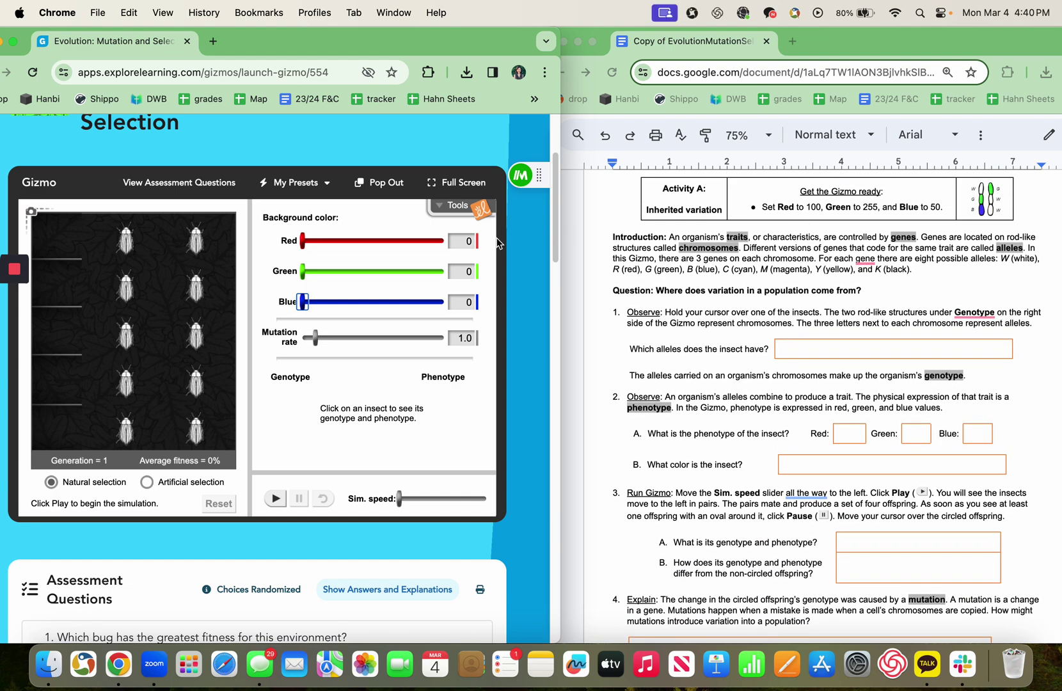
pyautogui.click(469, 242)
pyautogui.click(465, 271)
pyautogui.write('25')
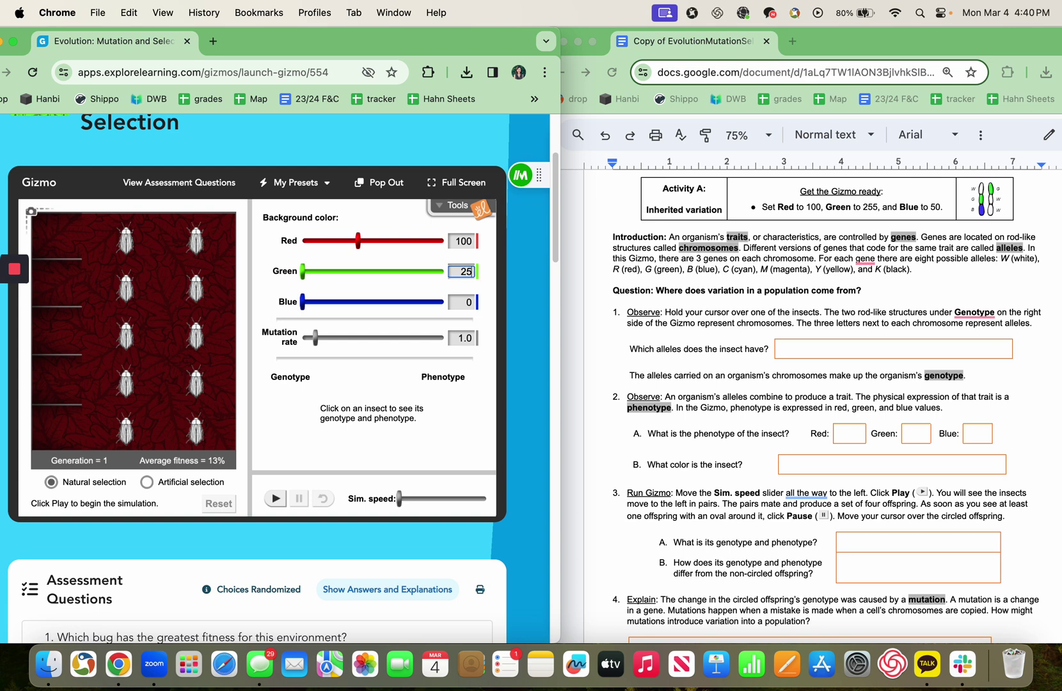
pyautogui.write('5')
pyautogui.click(467, 303)
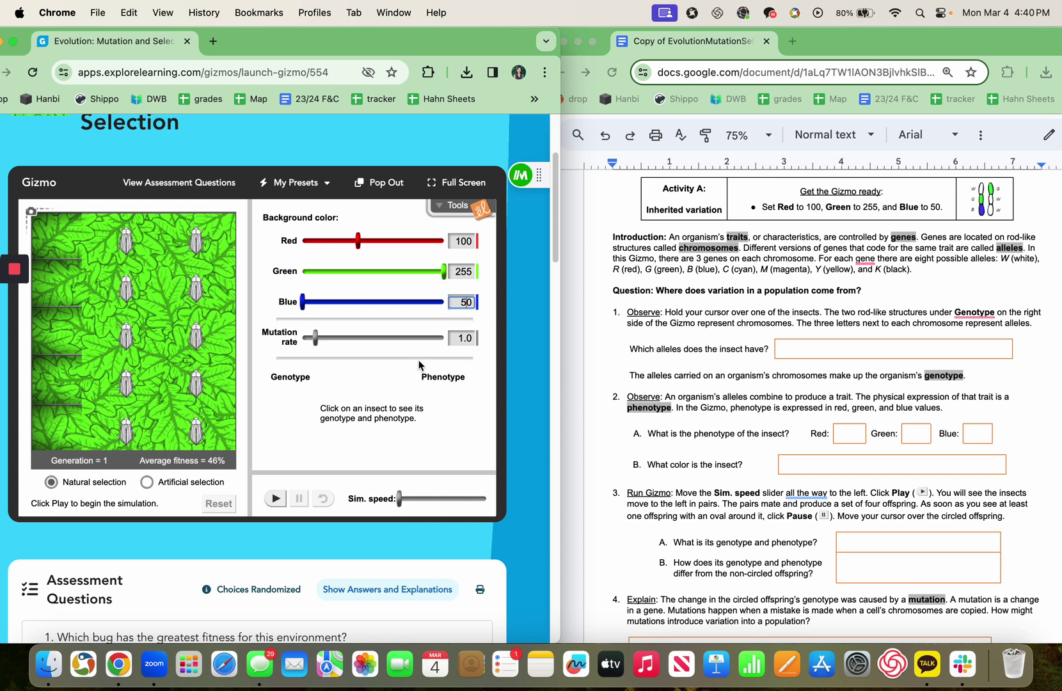
pyautogui.press('Tab')
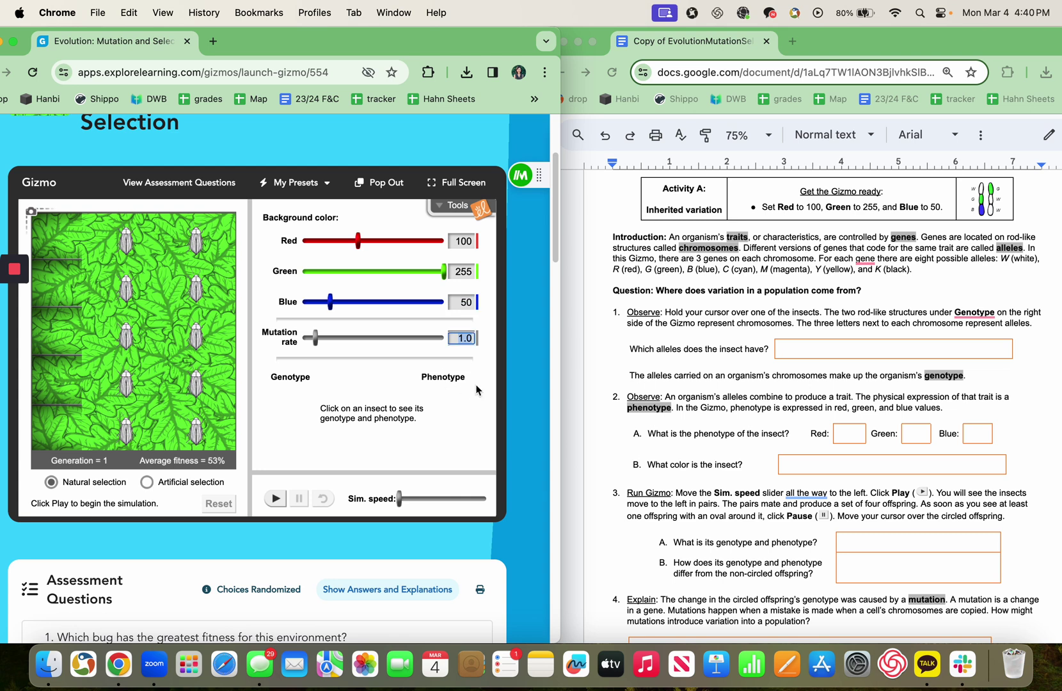
pyautogui.click(483, 385)
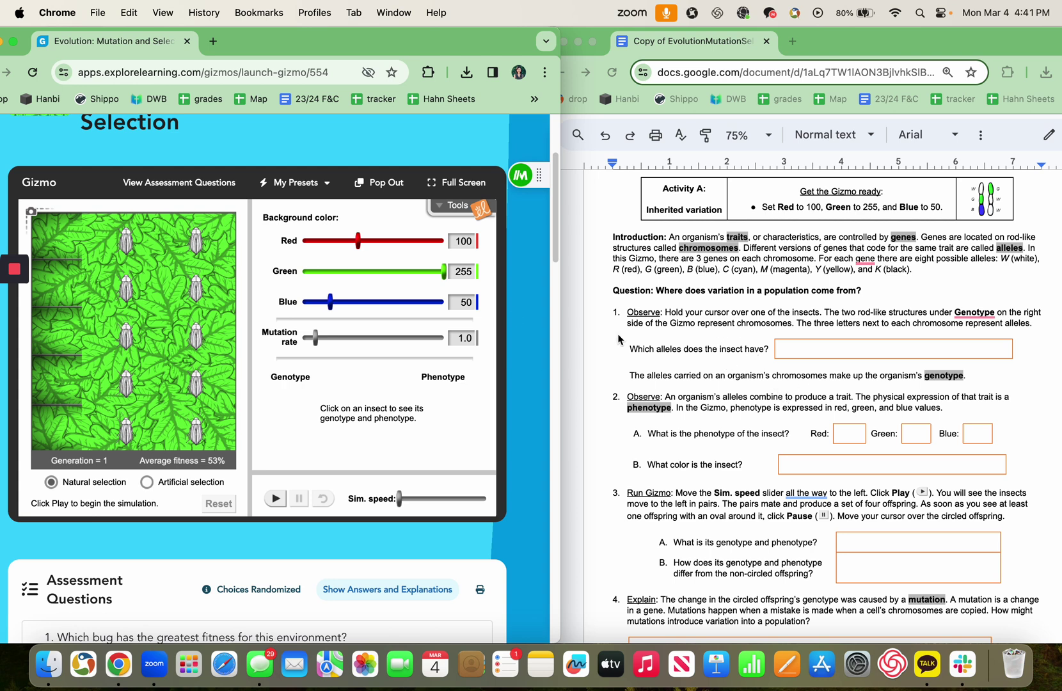
# Select the upper-right insect to show its all-W genotype, white phenotype and 50% fitness.
pyautogui.click(194, 242)
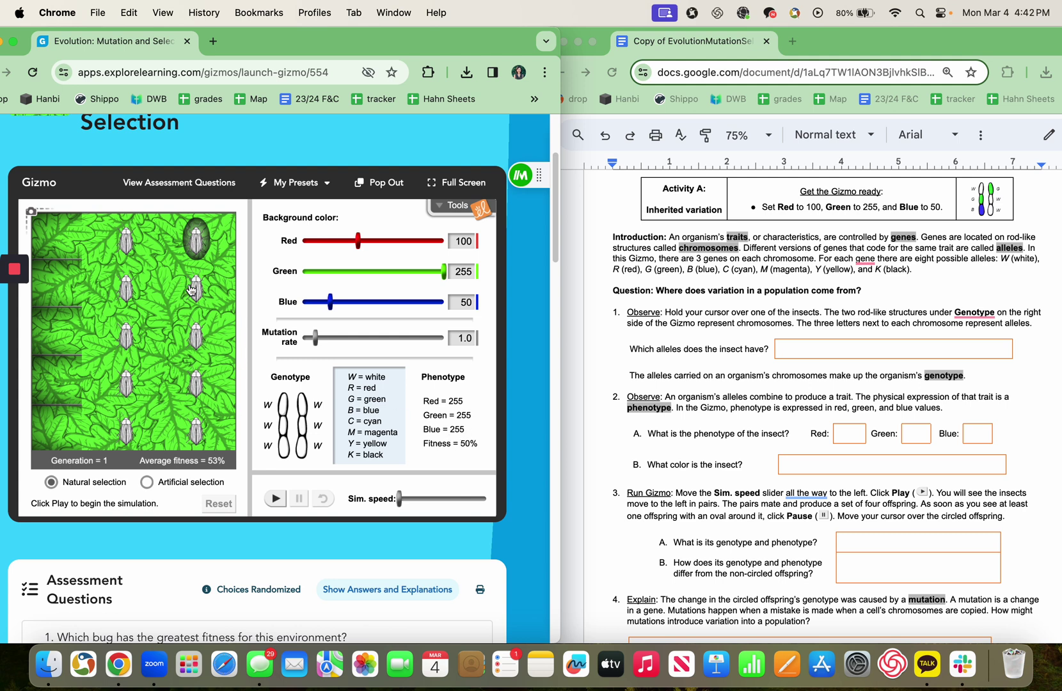
# At mutation rate 1.0 and slowest speed, run the simulation and pause at generation 3 once offspring are circled.
pyautogui.scroll(-2, 721, 454)
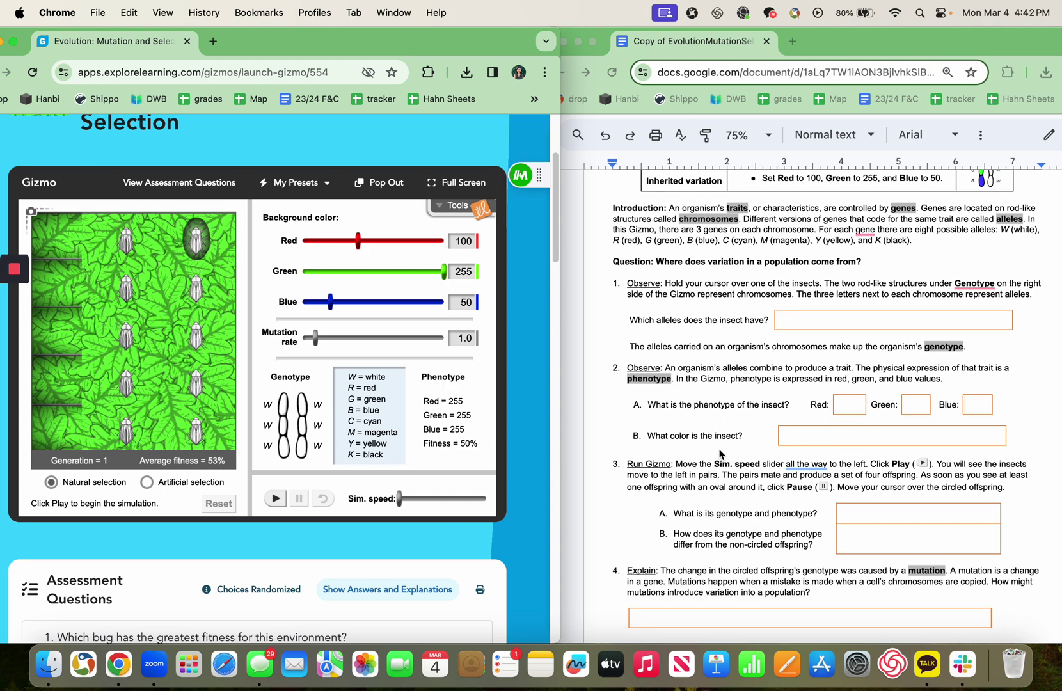
pyautogui.scroll(-2, 720, 454)
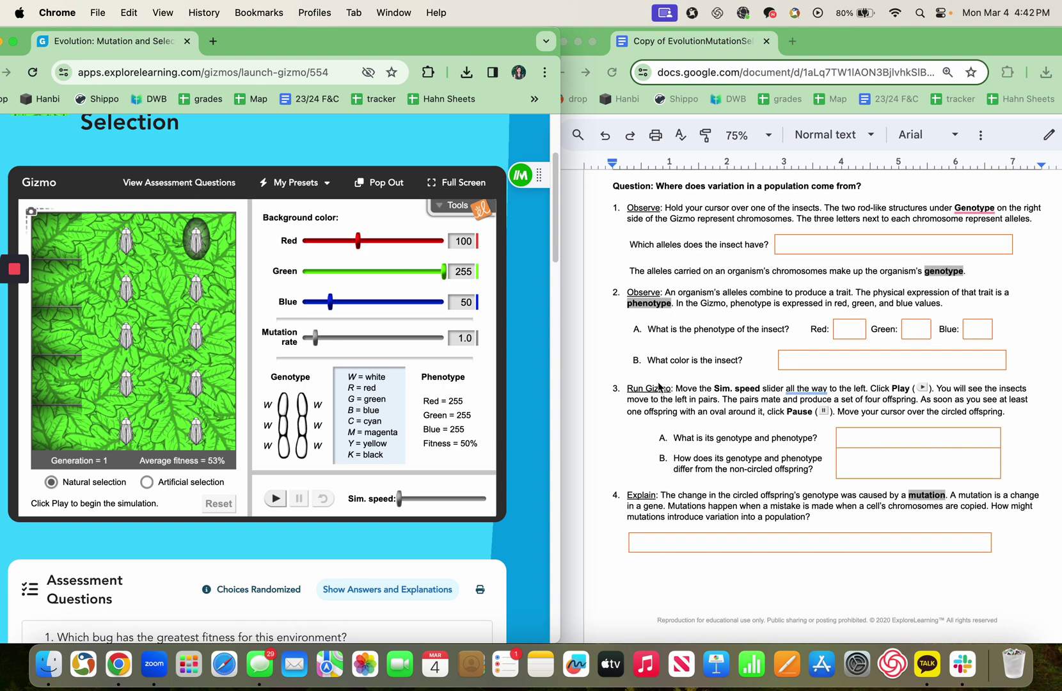
pyautogui.scroll(-4, 659, 386)
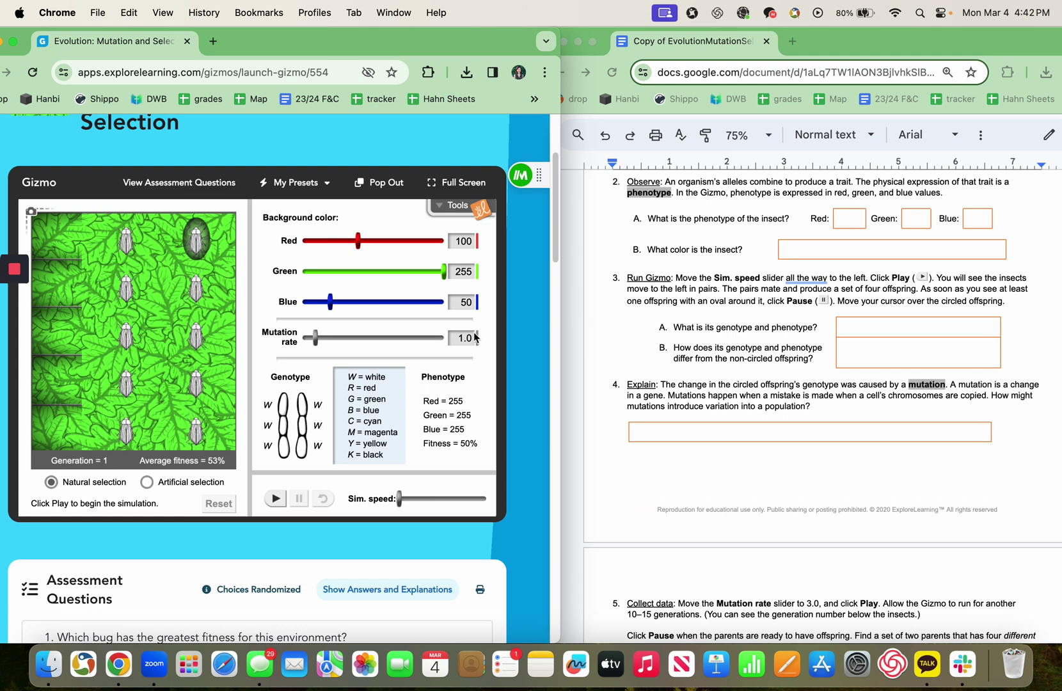
pyautogui.click(313, 339)
pyautogui.click(399, 499)
pyautogui.click(275, 500)
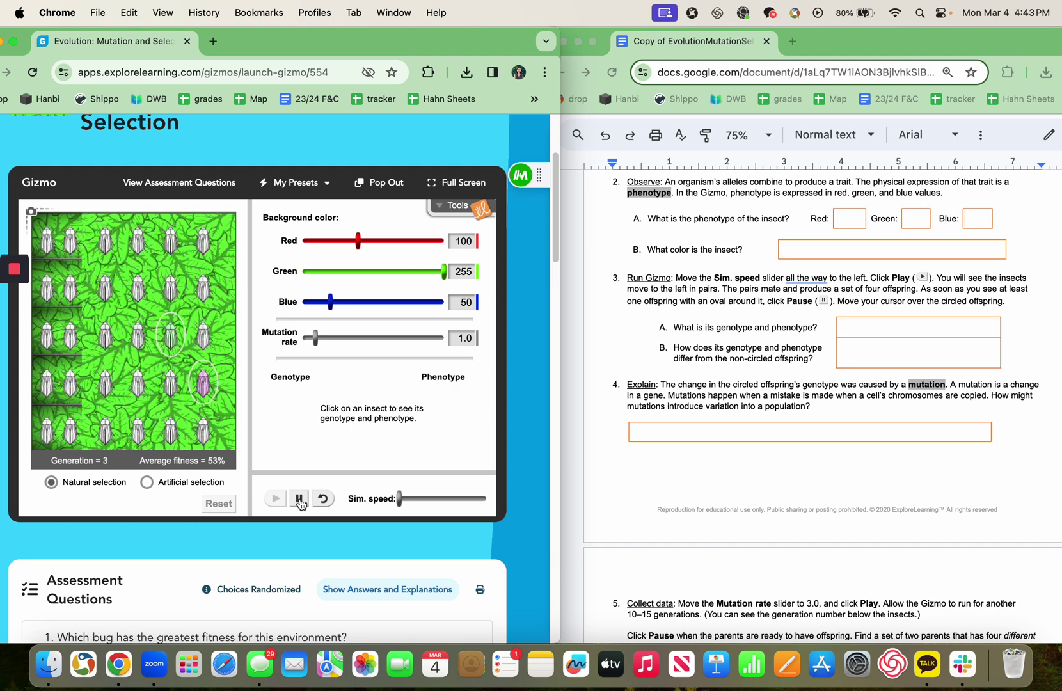
pyautogui.click(299, 499)
# Compare the circled offspring's G-allele genotype (64% fitness) with a white all-W insect (53%).
pyautogui.click(173, 336)
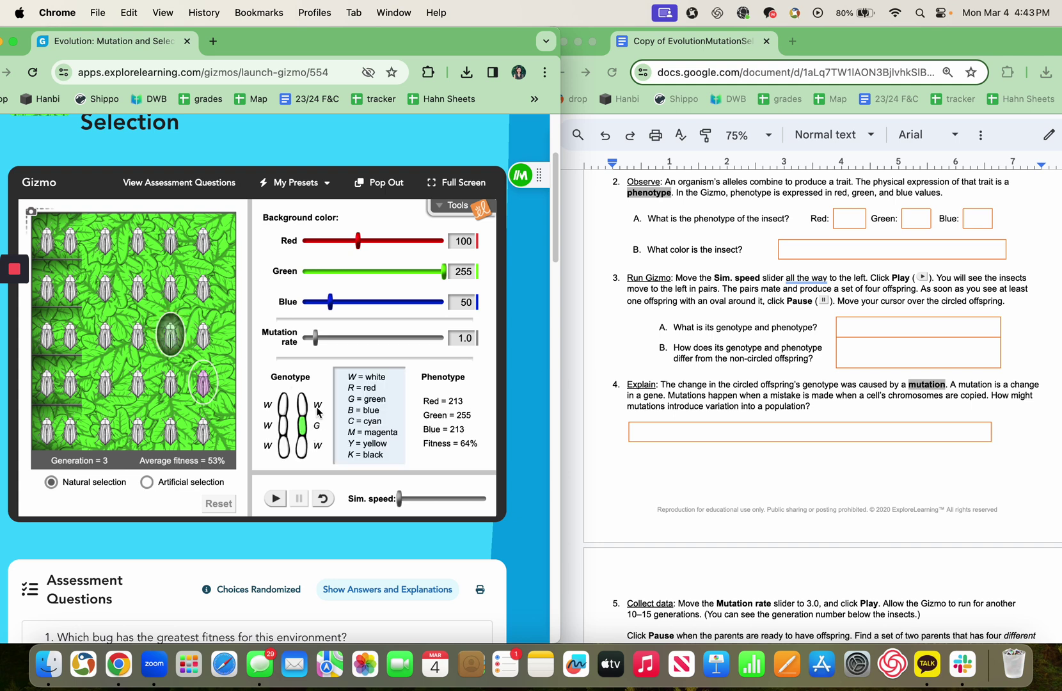
pyautogui.click(71, 341)
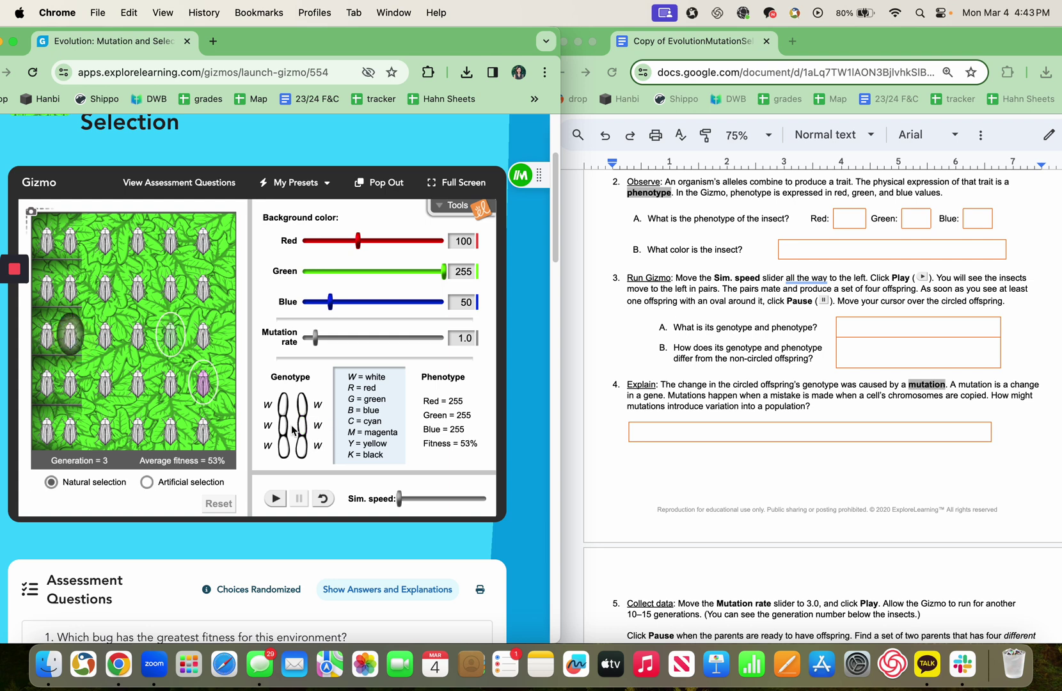
pyautogui.click(174, 345)
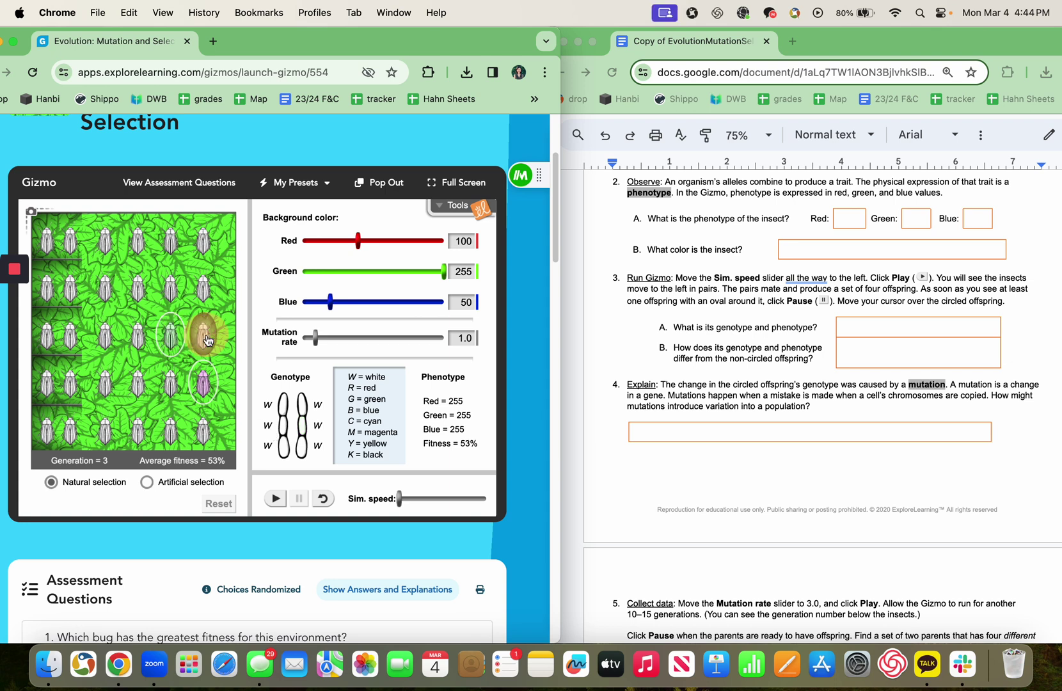
# Select the circled mutant offspring again to show its one G allele and 64% fitness.
pyautogui.moveTo(206, 339)
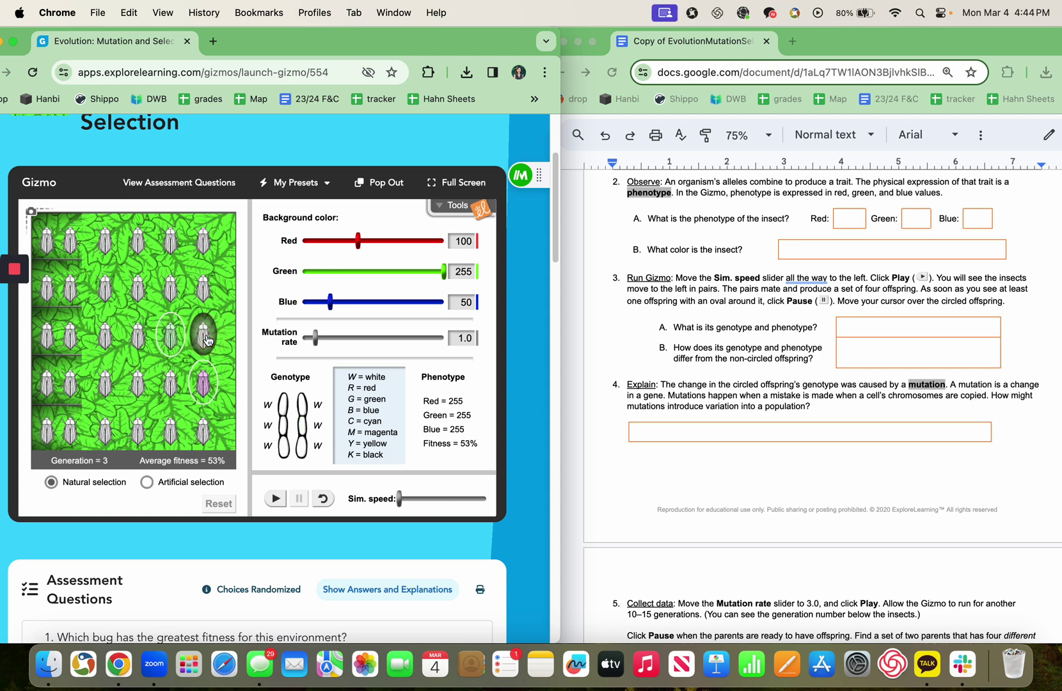
pyautogui.click(171, 339)
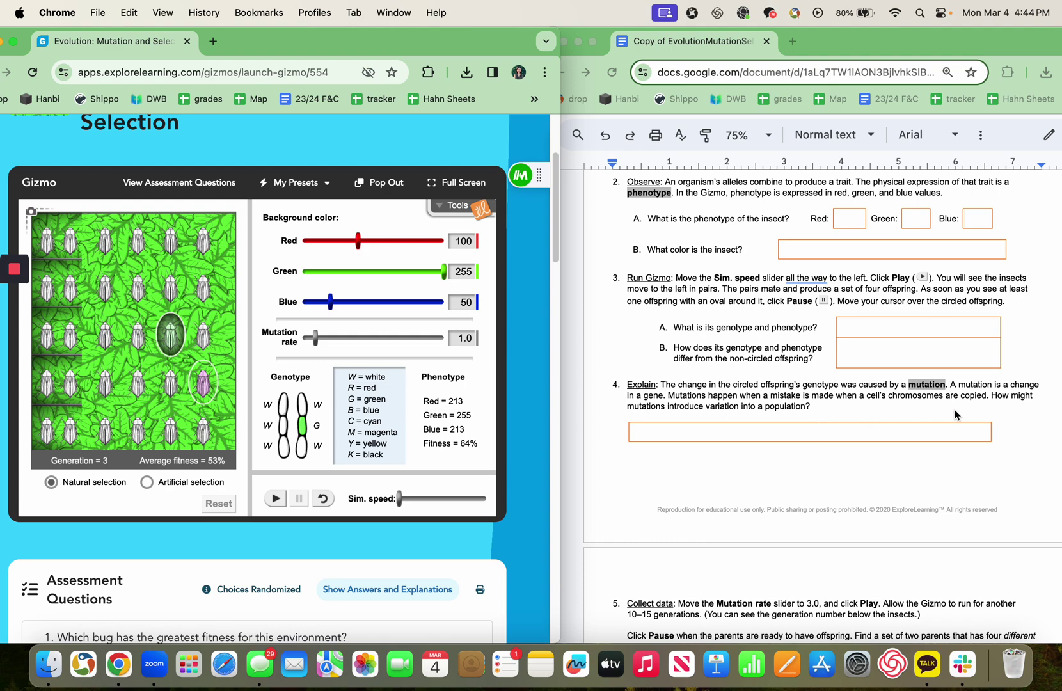
# Scroll the worksheet to question 5 and select the pink insect showing its M allele, 47% fitness.
pyautogui.scroll(-1, 955, 414)
pyautogui.scroll(-1, 832, 409)
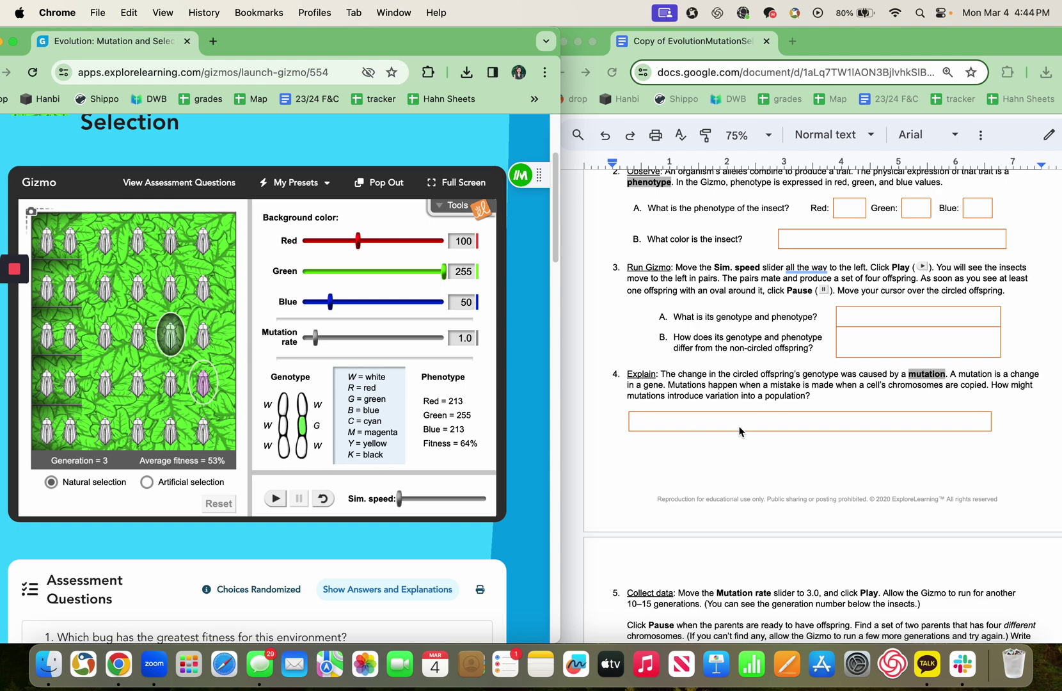
pyautogui.scroll(-5, 737, 427)
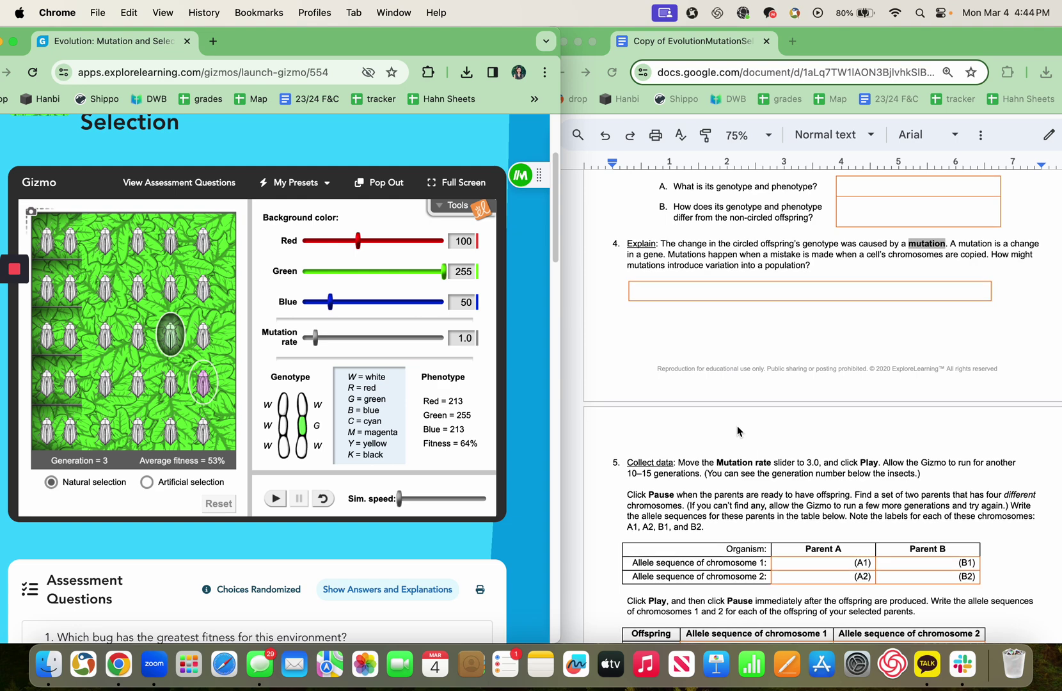
pyautogui.scroll(-3, 737, 430)
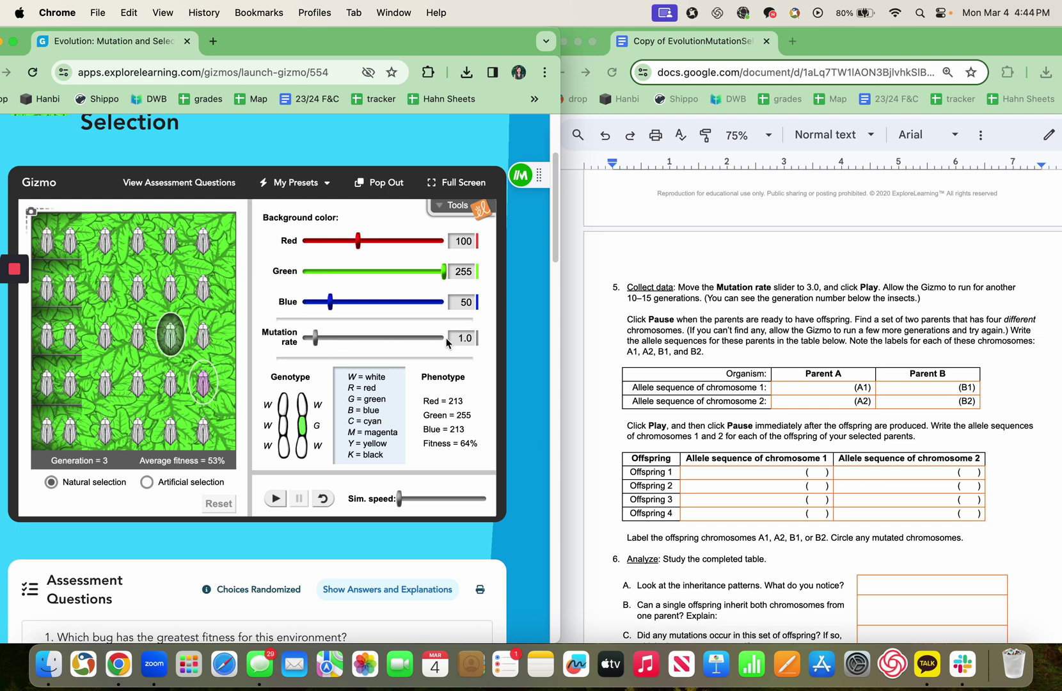
pyautogui.click(203, 385)
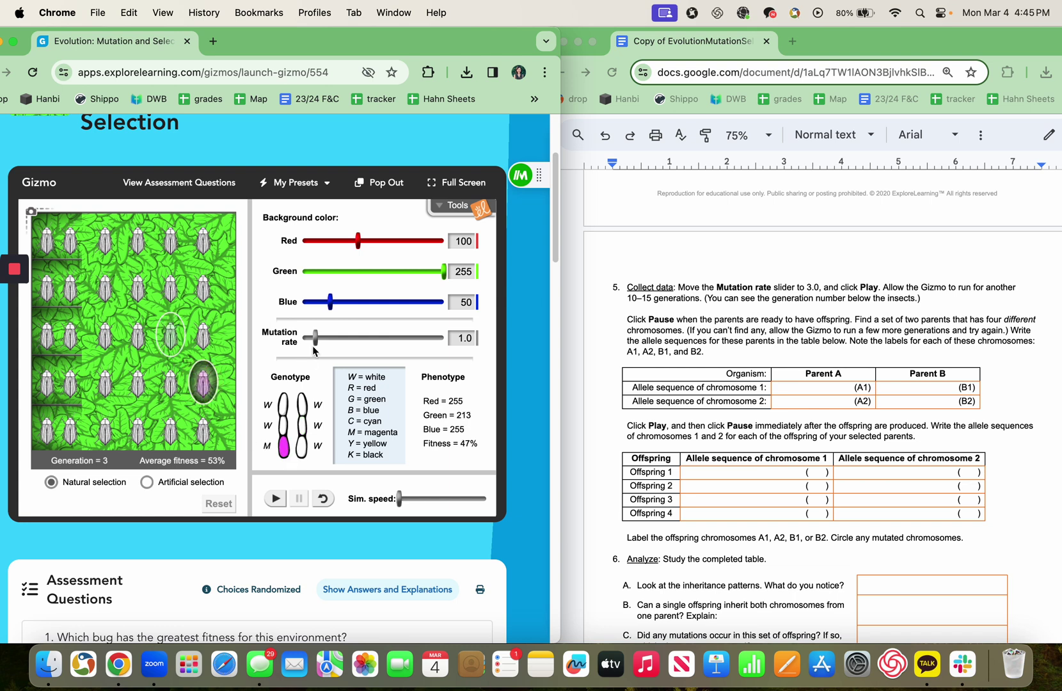
# Raise the mutation rate to 3.0 and play the simulation on to generation 11.
pyautogui.moveTo(314, 337); pyautogui.dragTo(343, 341)
pyautogui.click(276, 502)
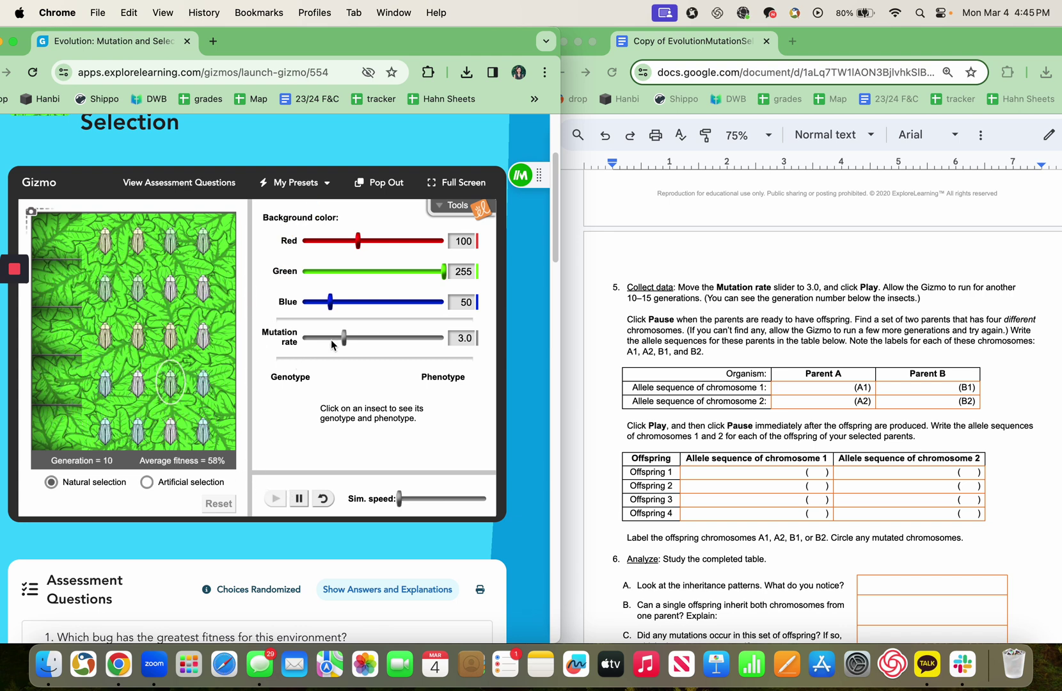
# Alternate Pause and Play to stop at generation 12 with the parents paired up to mate.
pyautogui.click(300, 499)
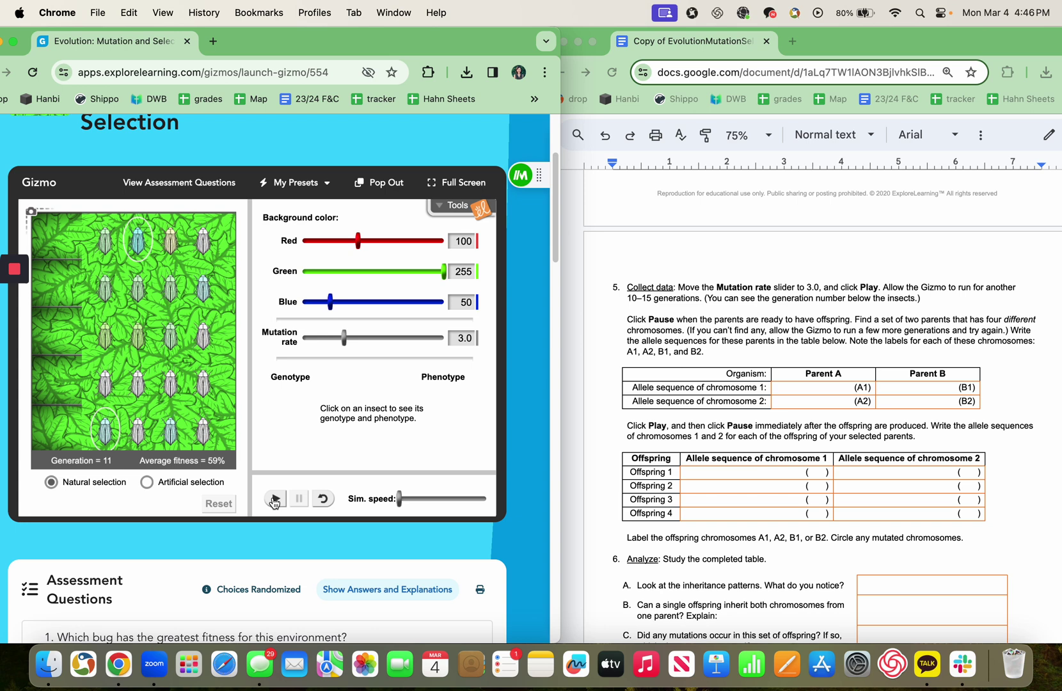
pyautogui.click(275, 498)
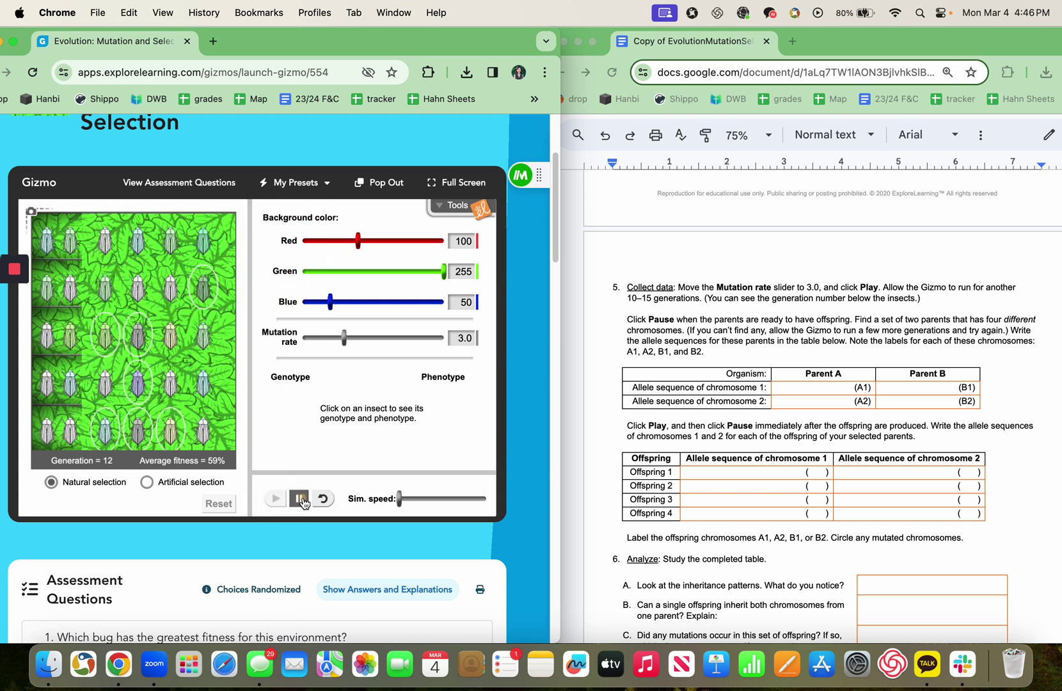
pyautogui.click(300, 499)
pyautogui.click(277, 499)
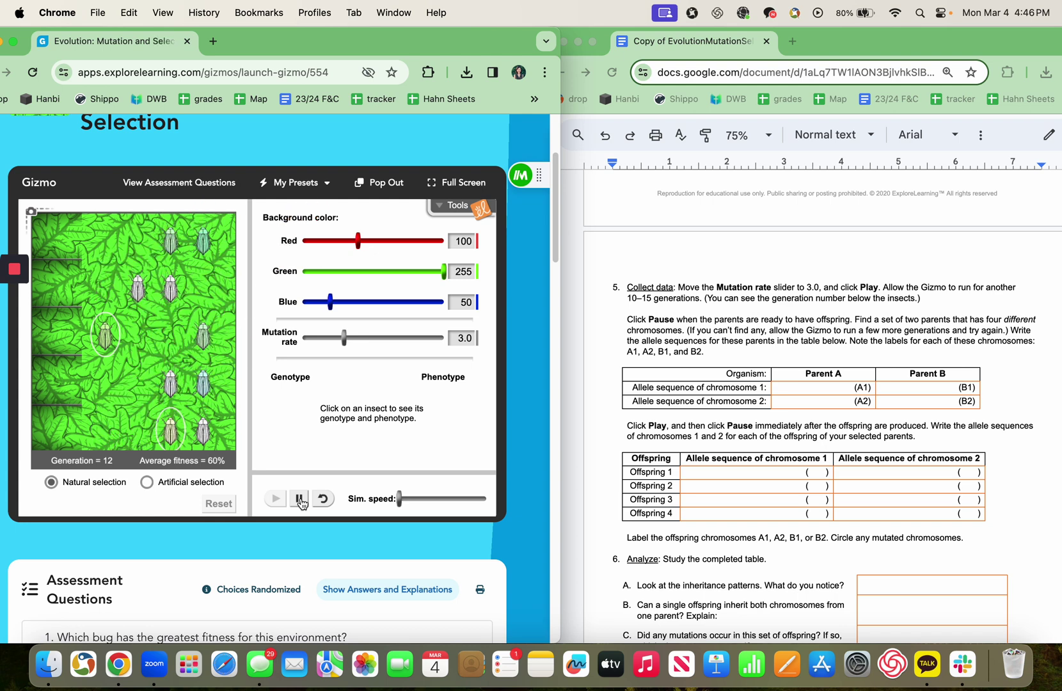
pyautogui.click(300, 501)
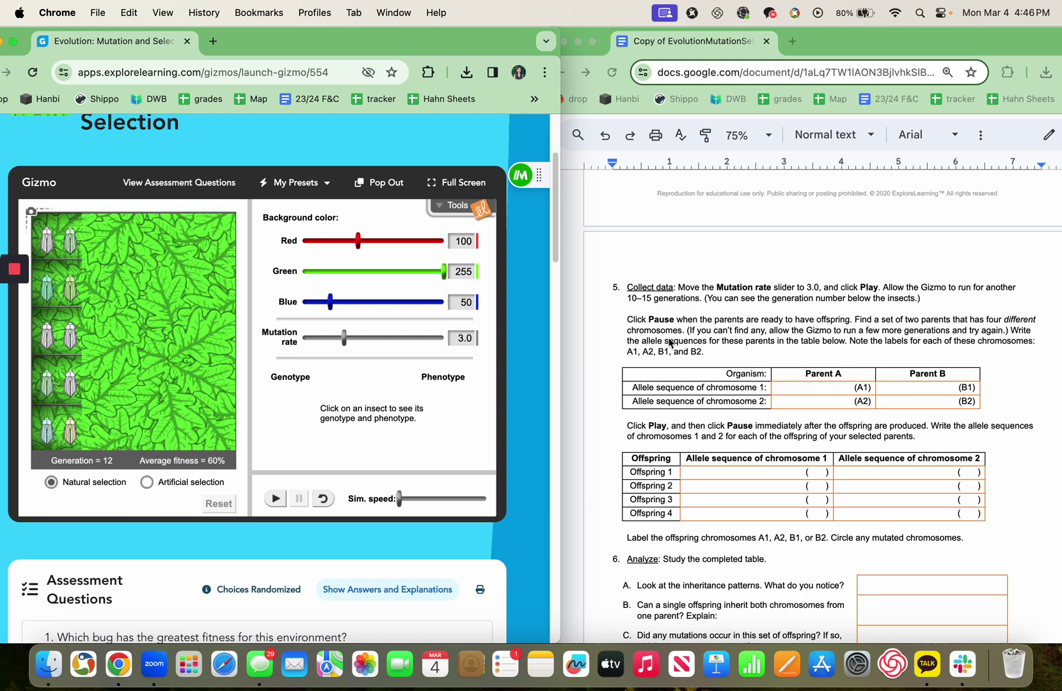
# Read both second-pair parents' genotypes: C/W/W and Y/W/C, then W/W/W and G/Y/W.
pyautogui.click(48, 246)
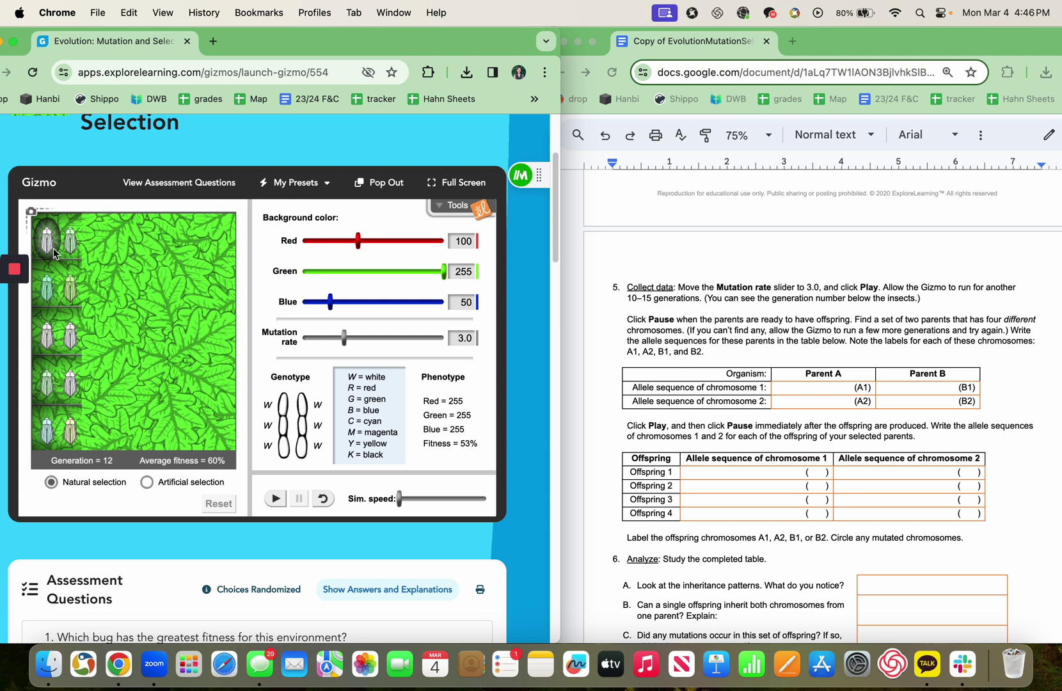
pyautogui.click(47, 290)
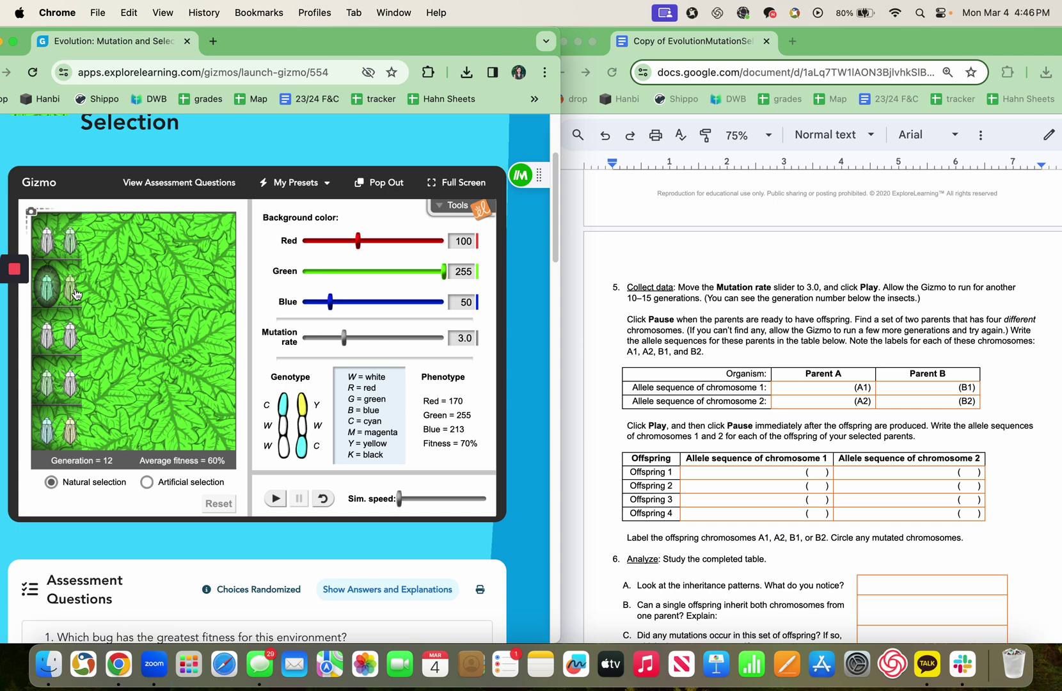
pyautogui.click(75, 294)
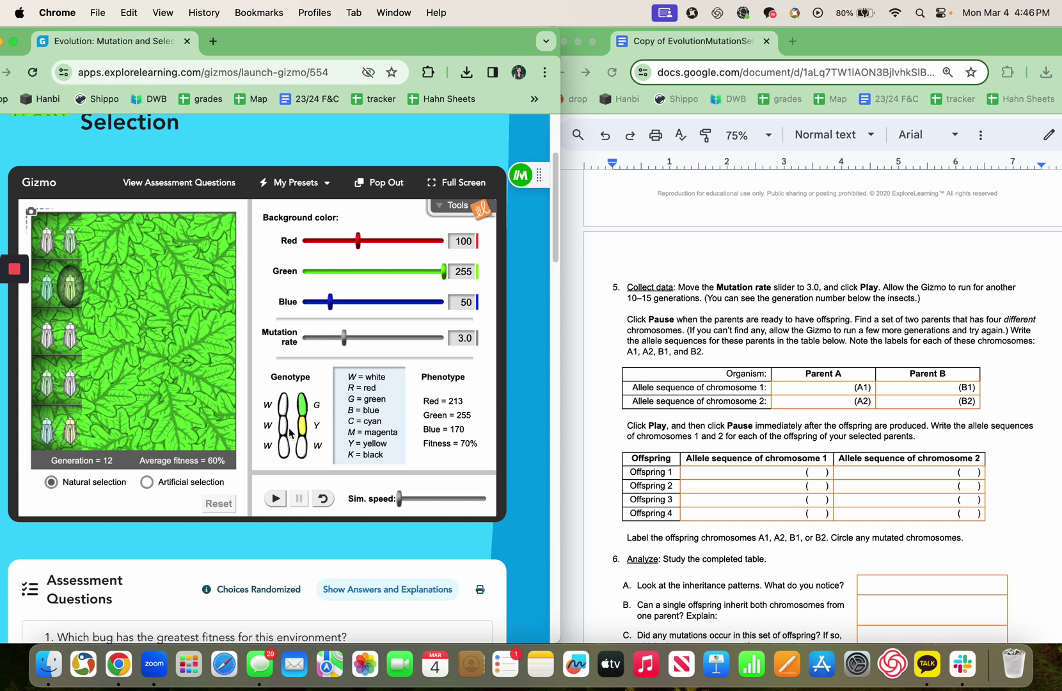
pyautogui.click(47, 295)
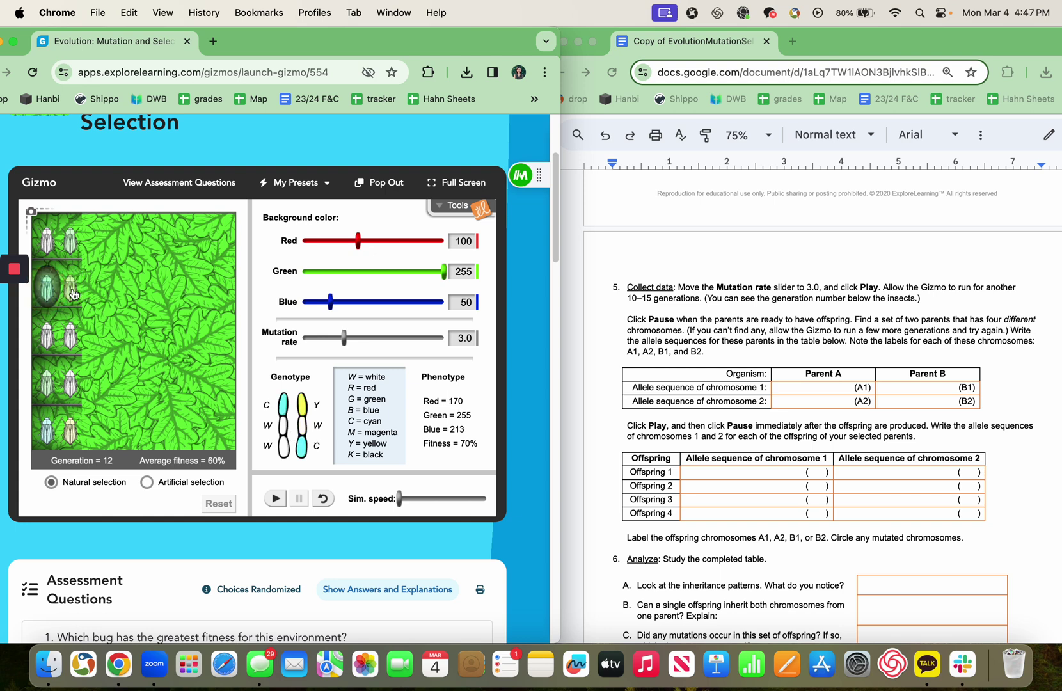
pyautogui.click(73, 294)
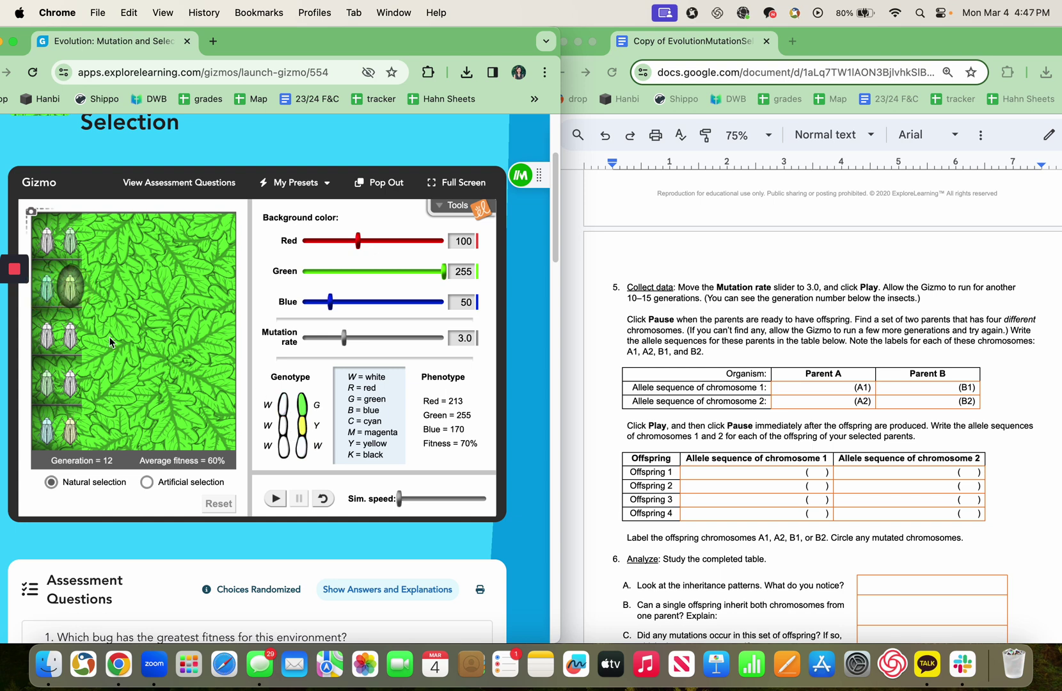
pyautogui.click(48, 295)
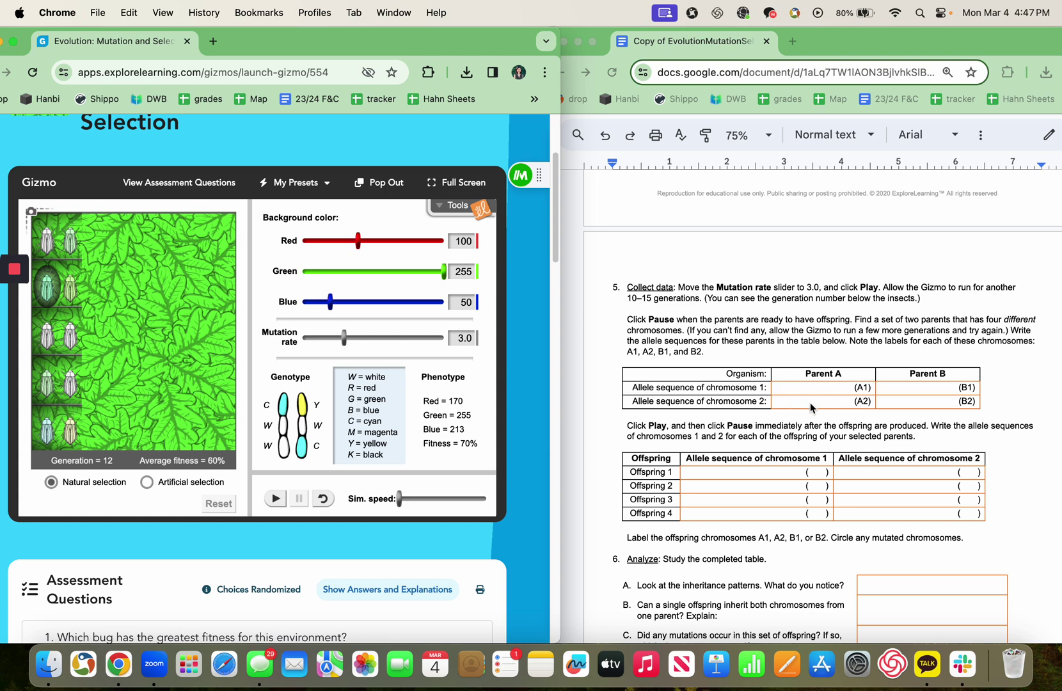
pyautogui.click(76, 286)
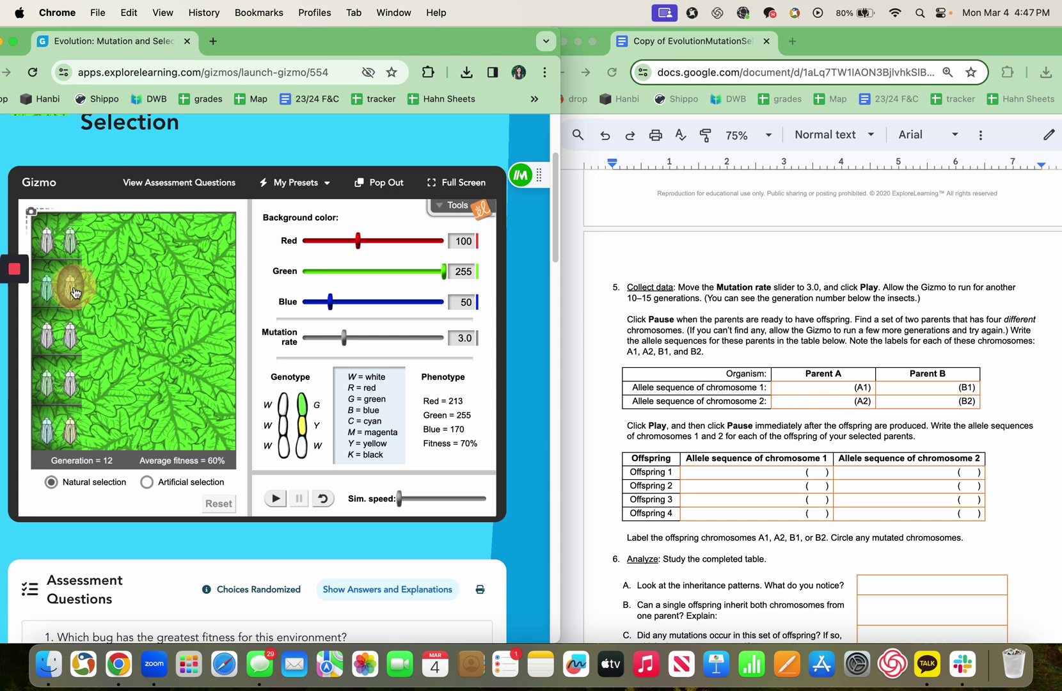
# Pause at generation 13 (58% fitness) and inspect several new offspring's genotypes.
pyautogui.click(291, 498)
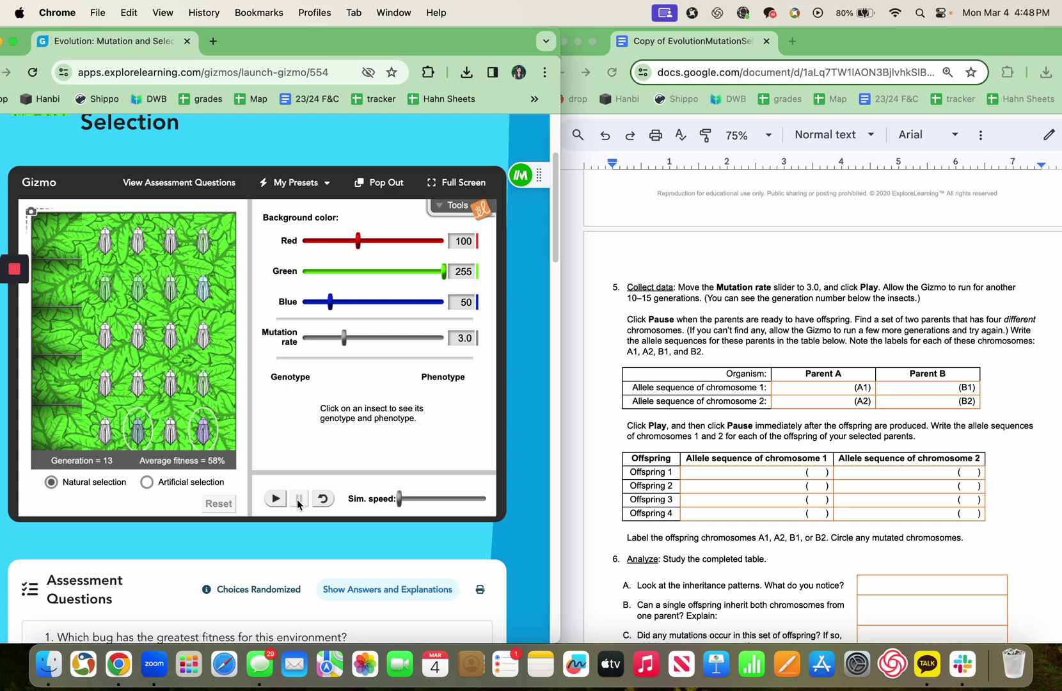
pyautogui.click(105, 289)
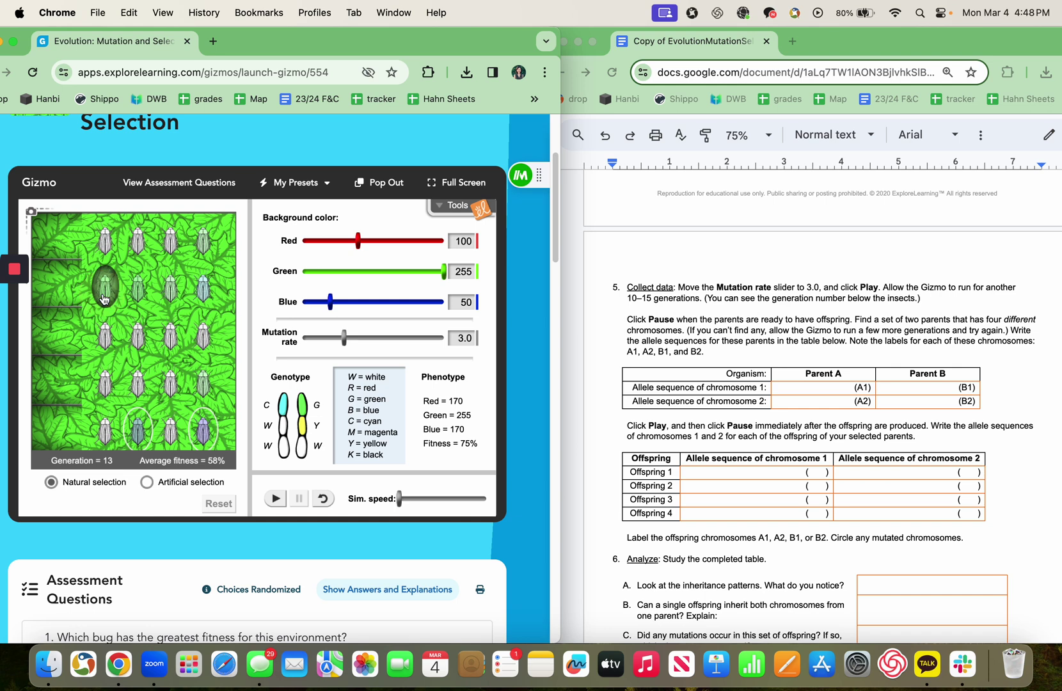
pyautogui.click(198, 296)
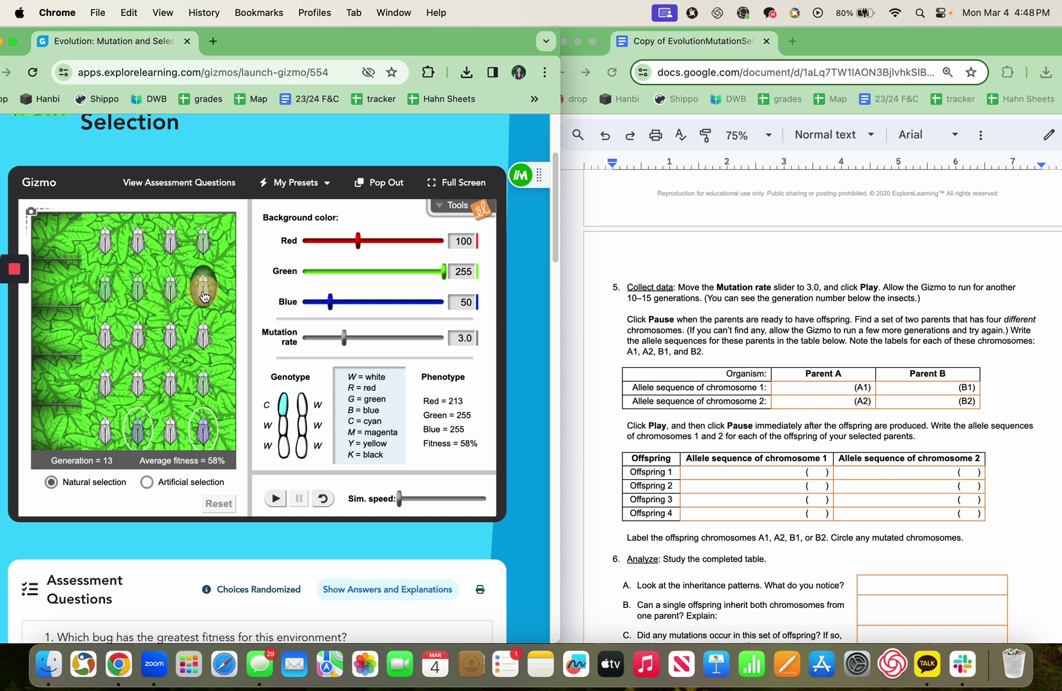
pyautogui.click(104, 288)
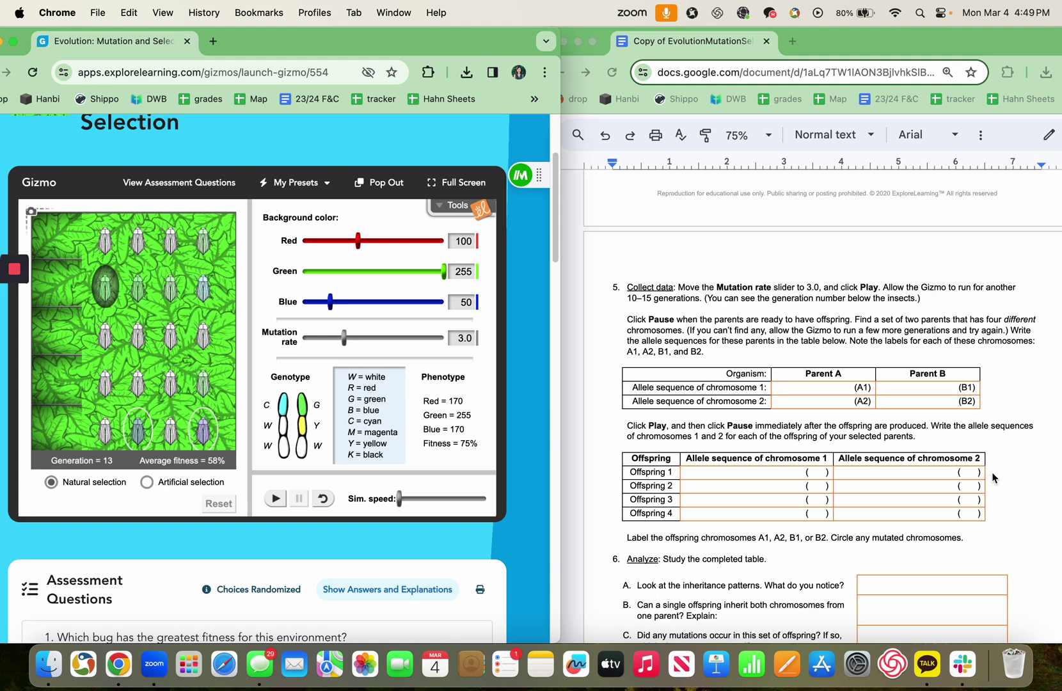
pyautogui.scroll(-3, 992, 477)
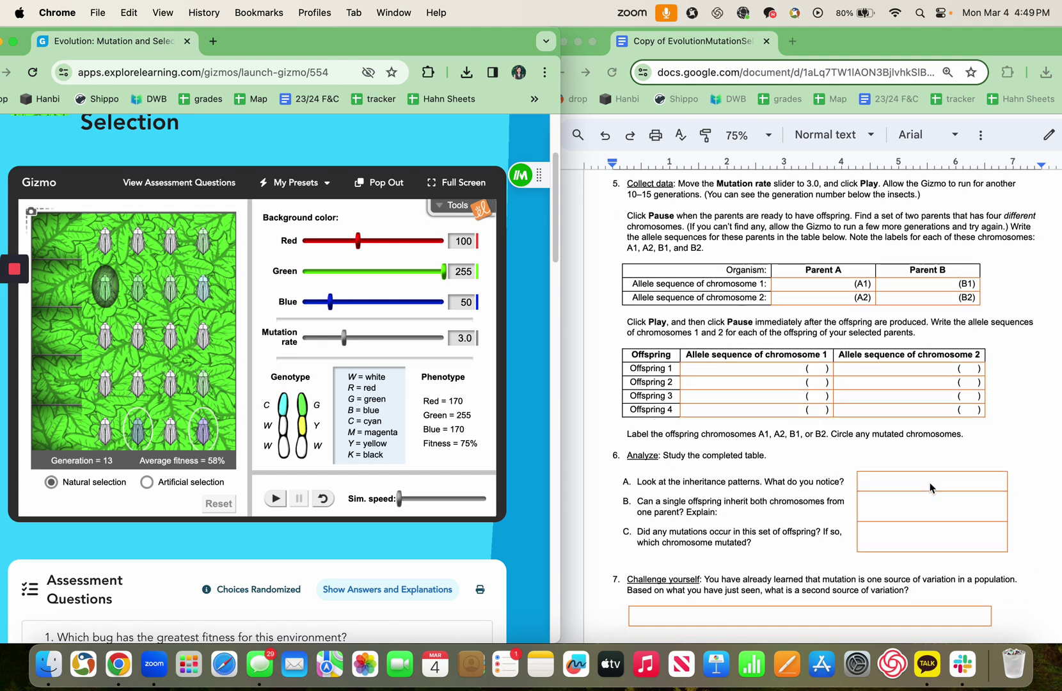
pyautogui.scroll(-2, 929, 482)
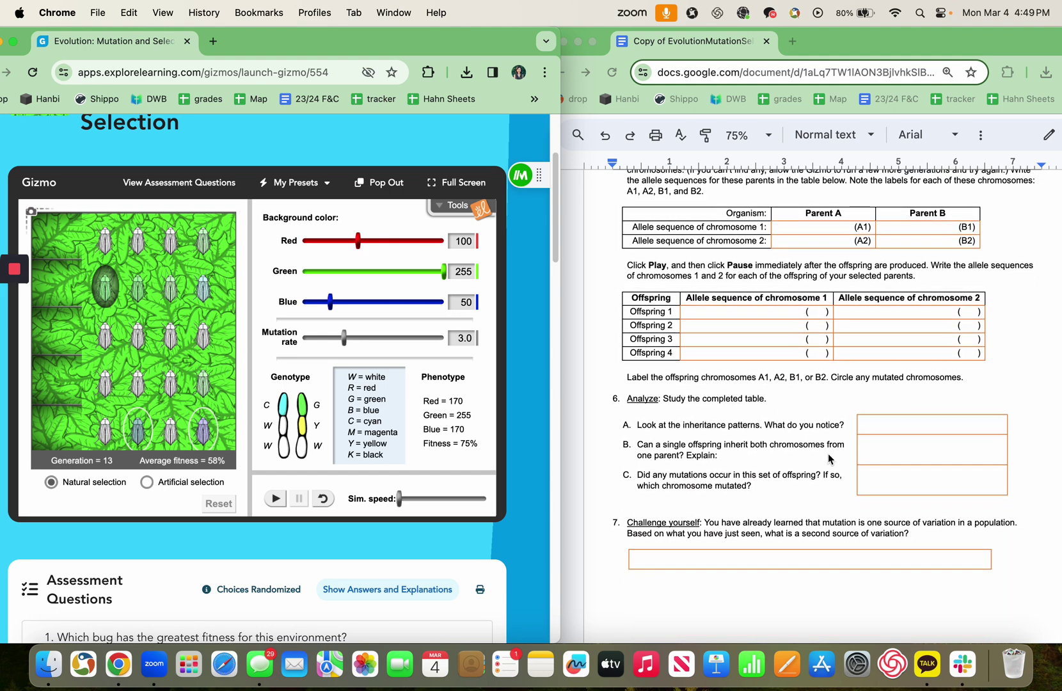
pyautogui.scroll(-1, 828, 458)
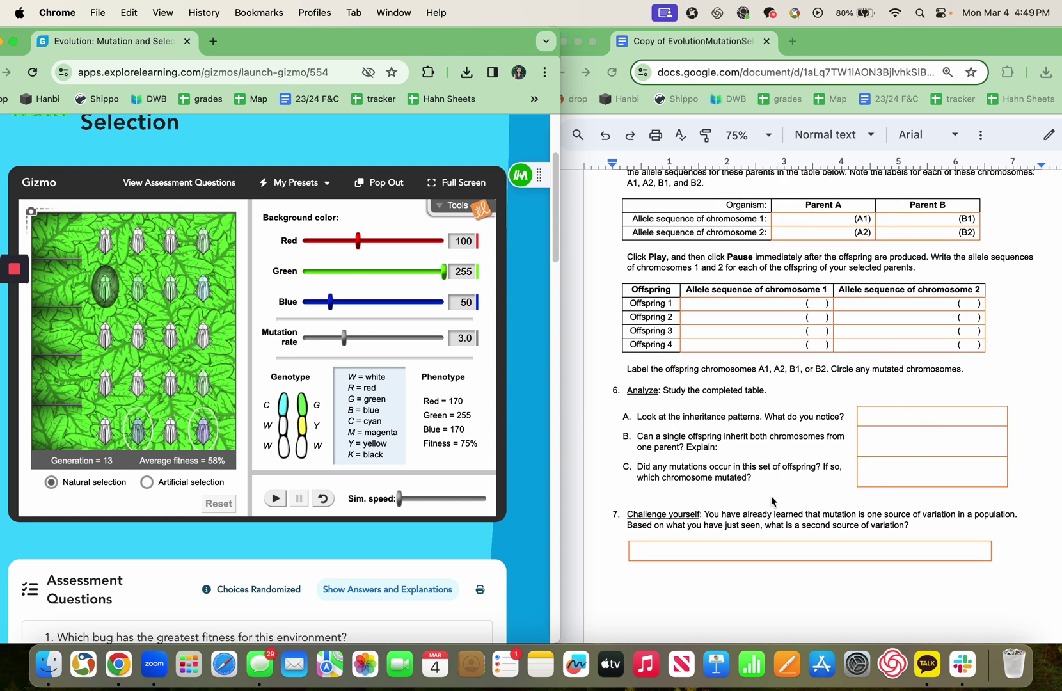
pyautogui.scroll(-1, 829, 519)
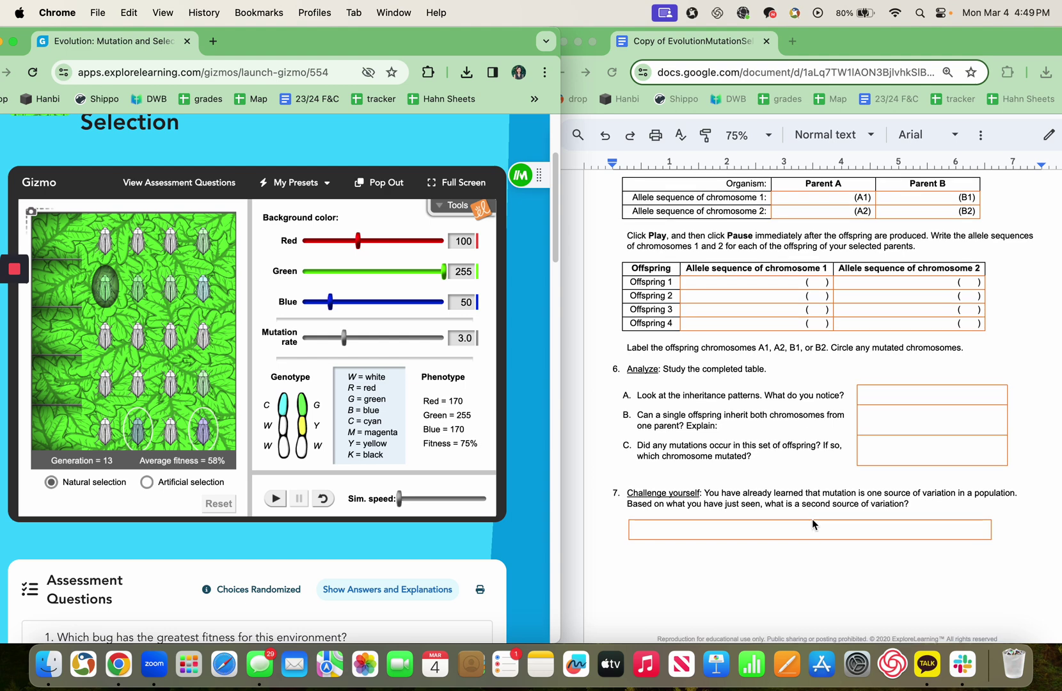
pyautogui.scroll(-1, 812, 519)
pyautogui.scroll(-1, 743, 499)
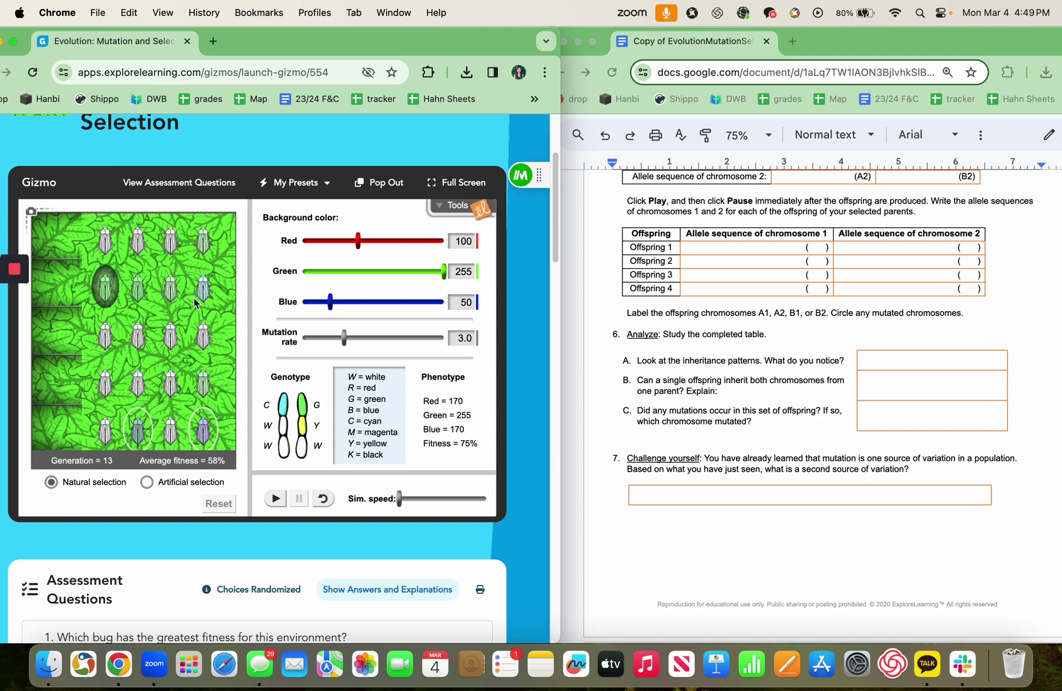
pyautogui.scroll(-6, 772, 386)
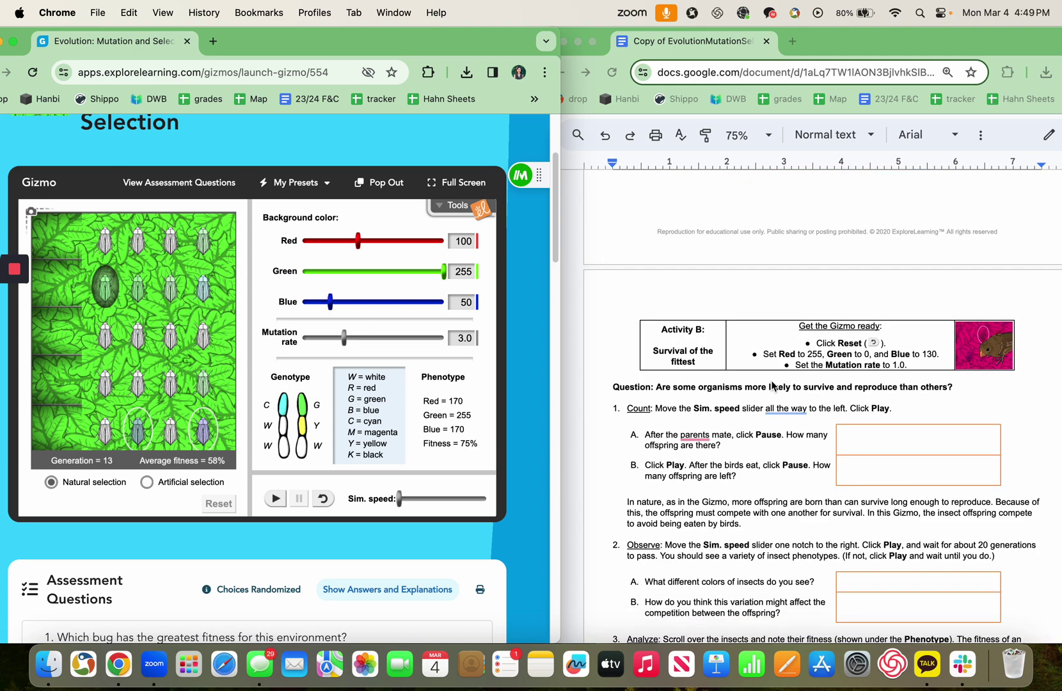
pyautogui.scroll(-2, 772, 385)
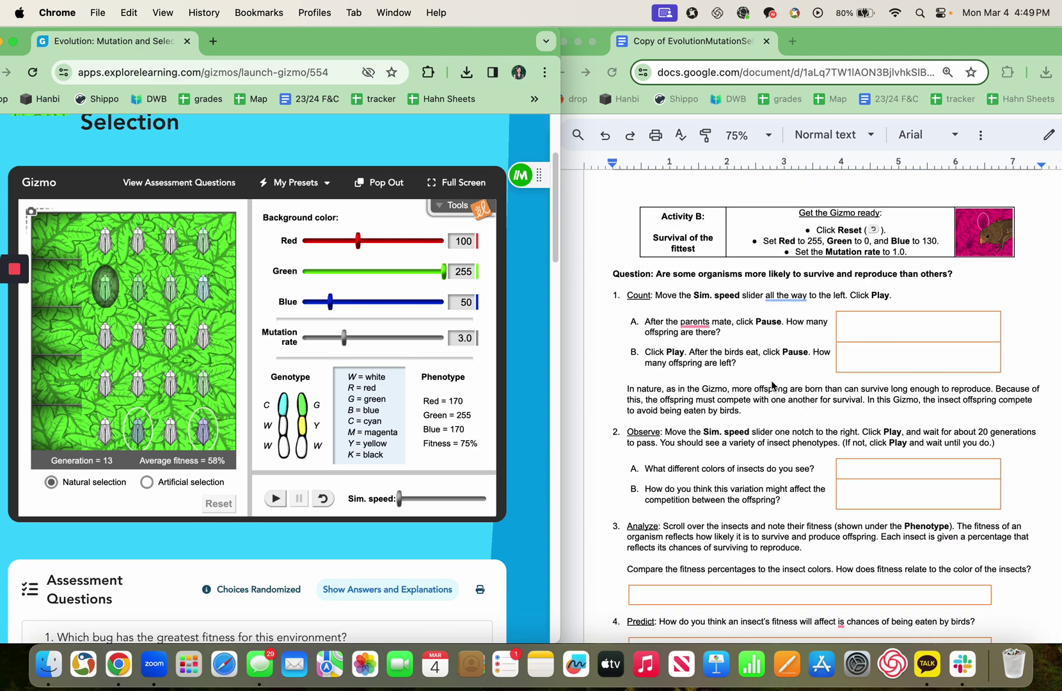
pyautogui.scroll(-1, 767, 397)
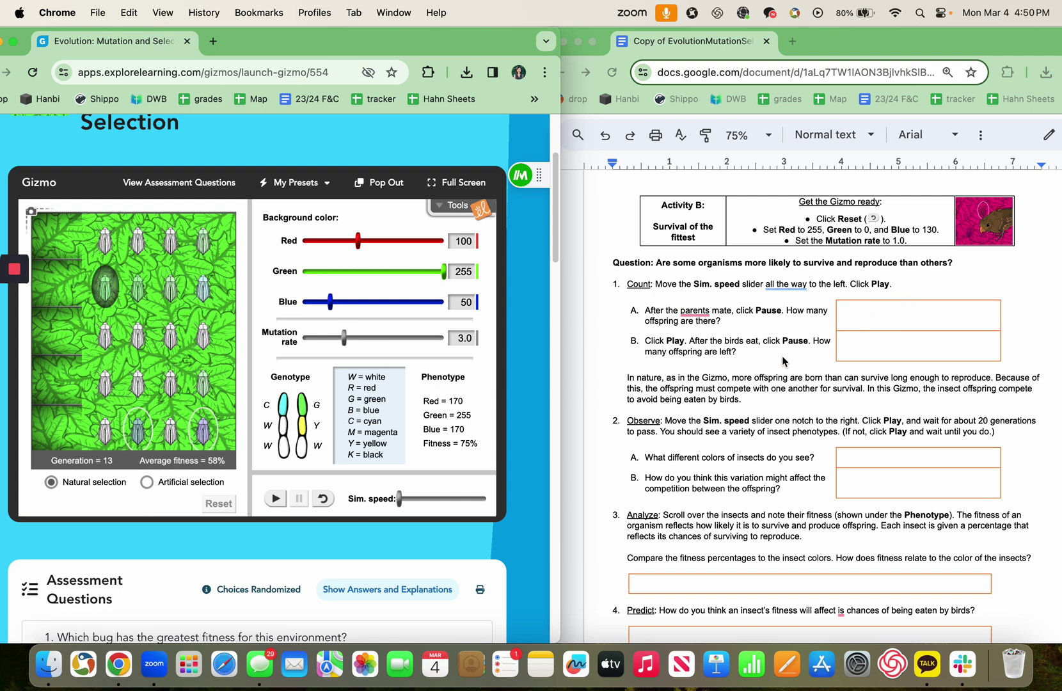
pyautogui.scroll(-1, 787, 357)
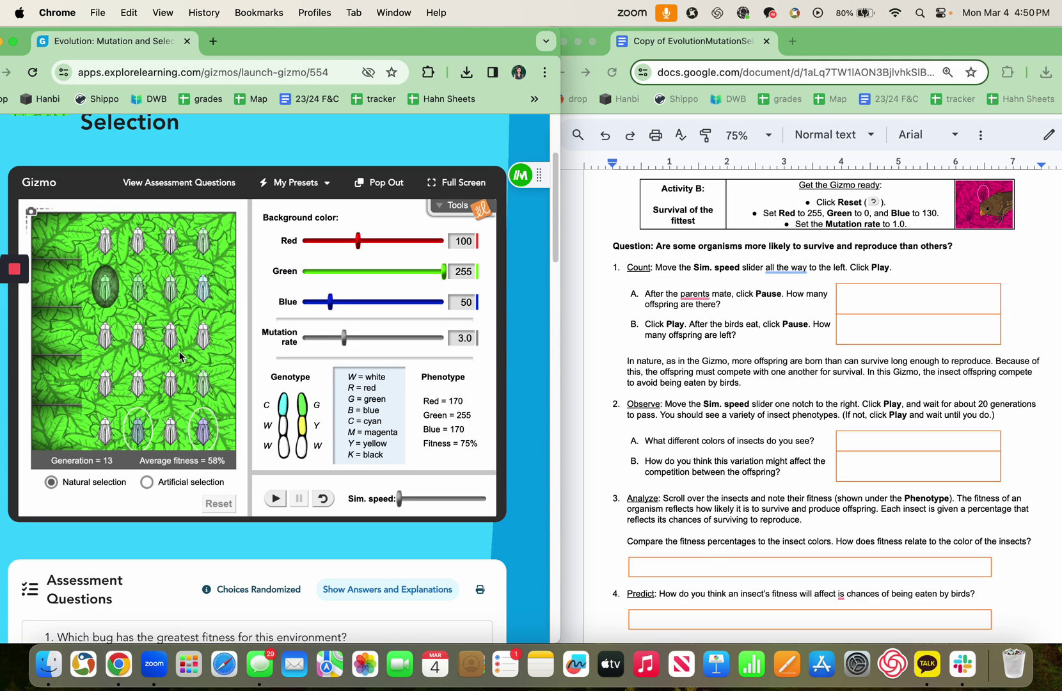
pyautogui.scroll(-1, 151, 365)
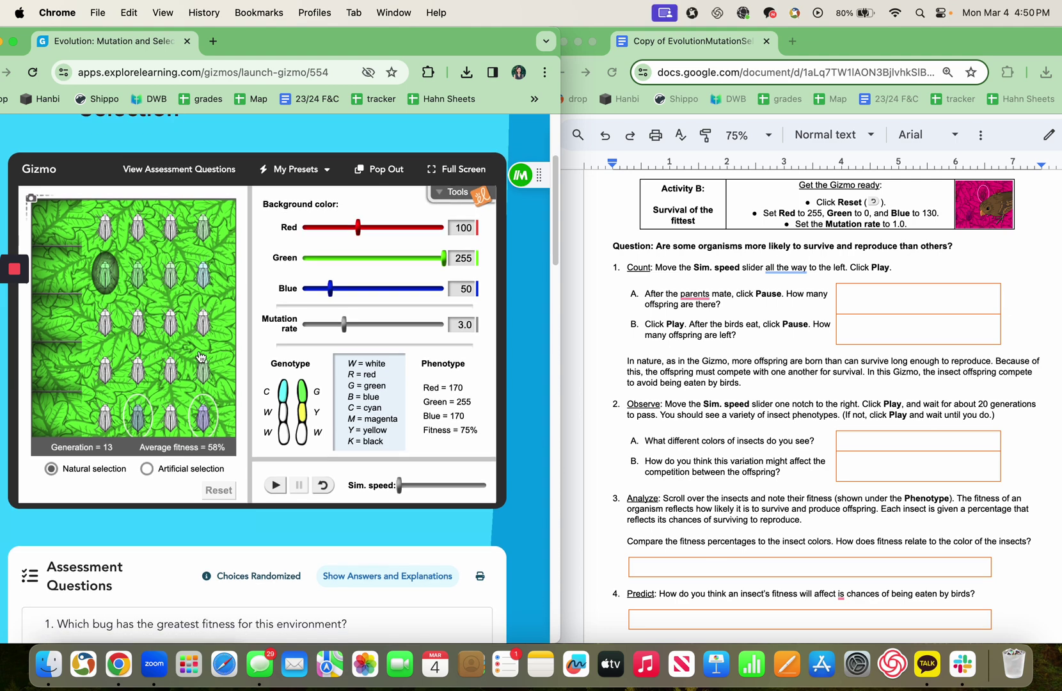
pyautogui.scroll(-3, 779, 356)
pyautogui.scroll(-20, 778, 356)
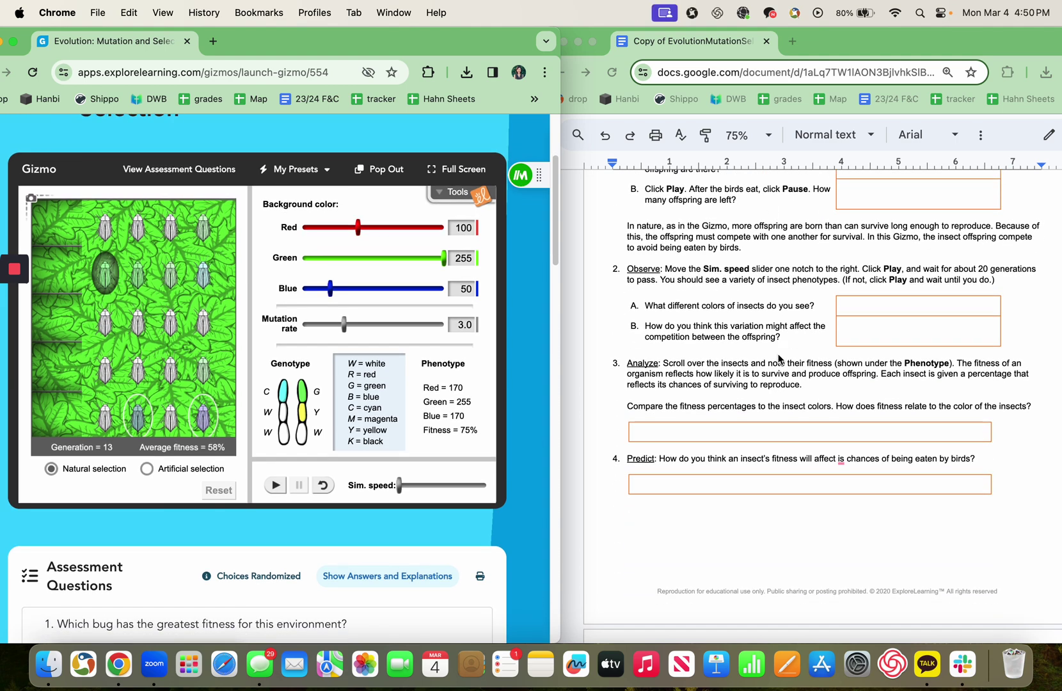
pyautogui.scroll(-10, 776, 359)
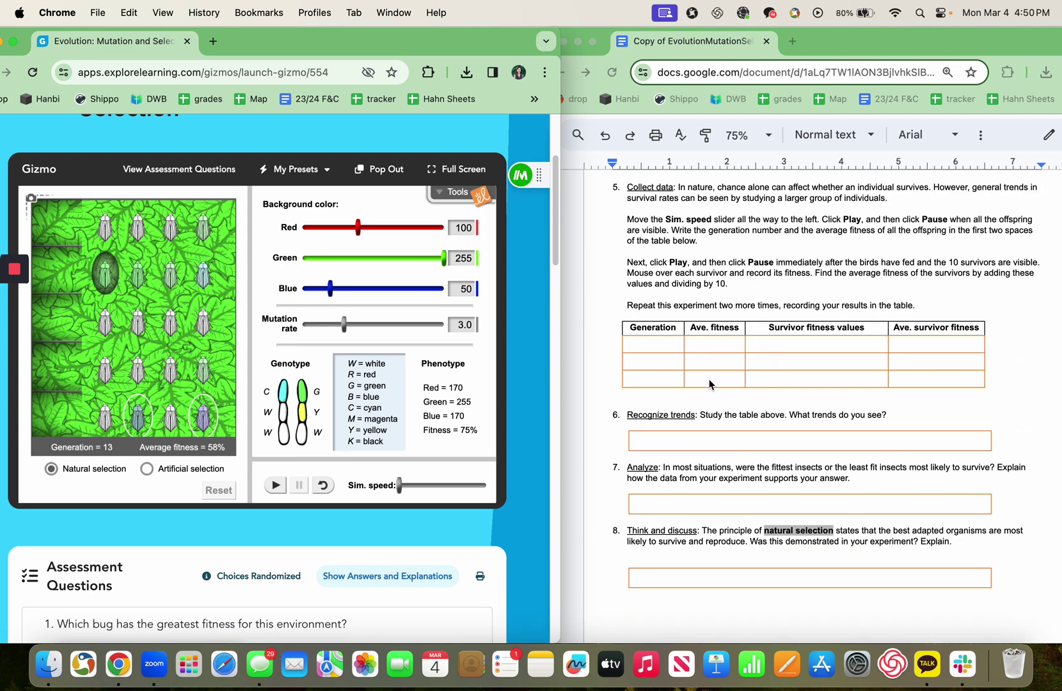
pyautogui.scroll(2, 710, 378)
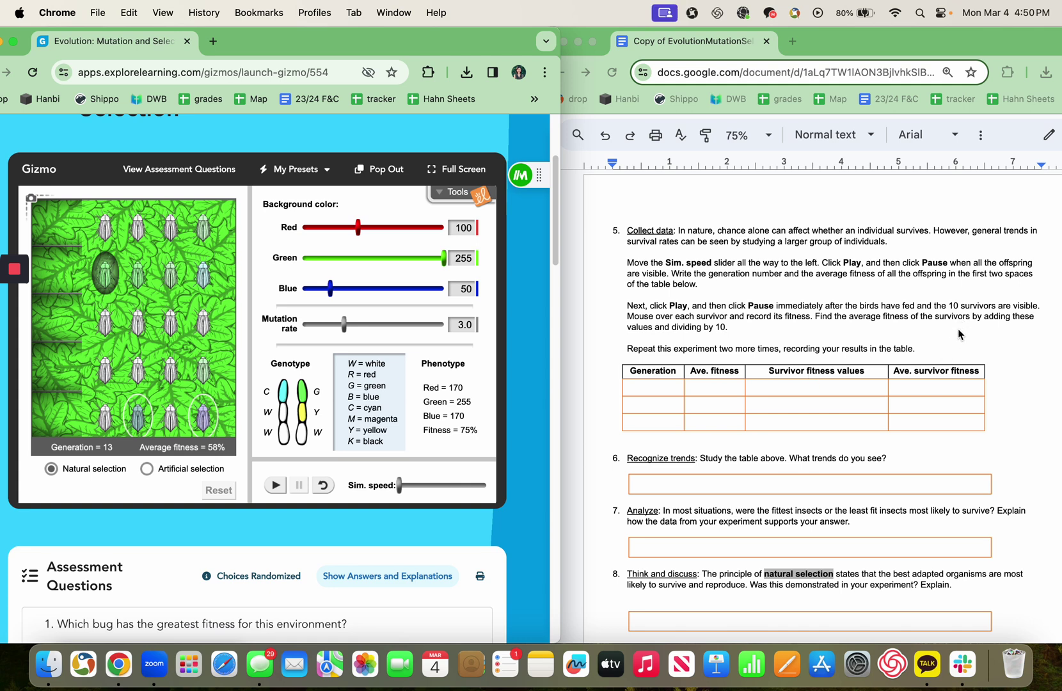
pyautogui.scroll(-1, 958, 333)
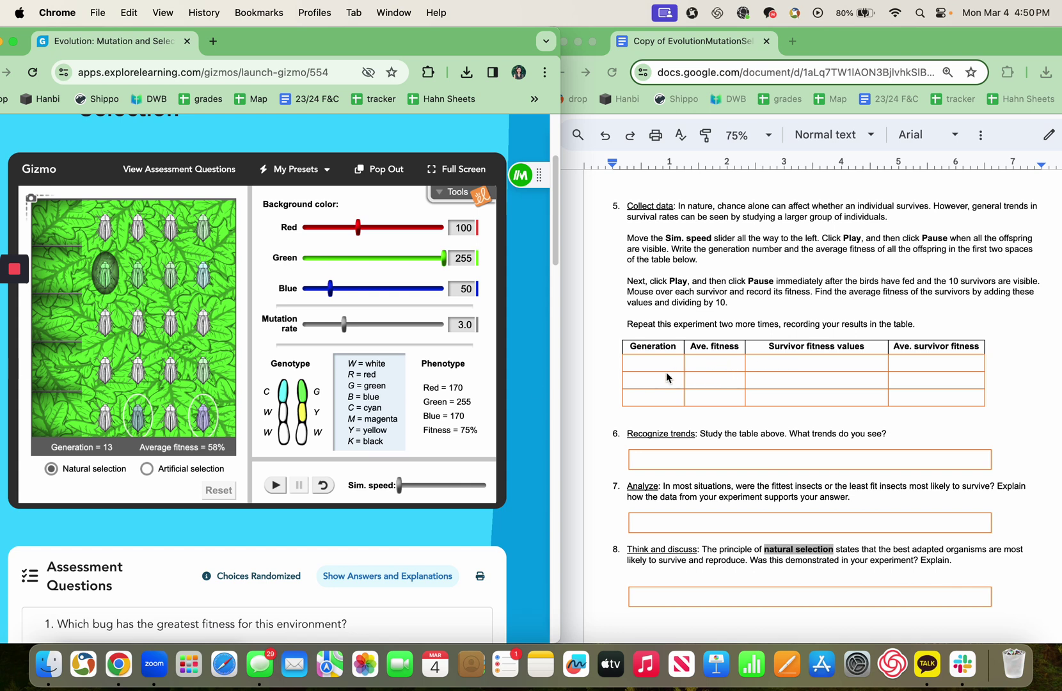
# Fill the Activity B Generation column with 21, 22 and 23 across its three rows.
pyautogui.click(647, 365)
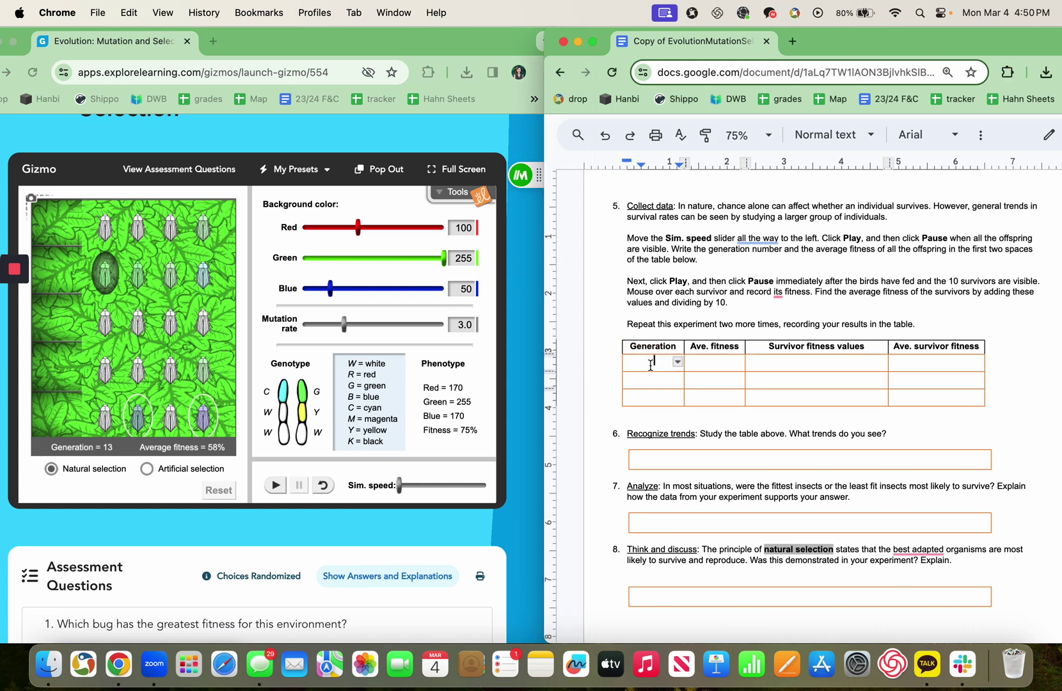
pyautogui.click(707, 363)
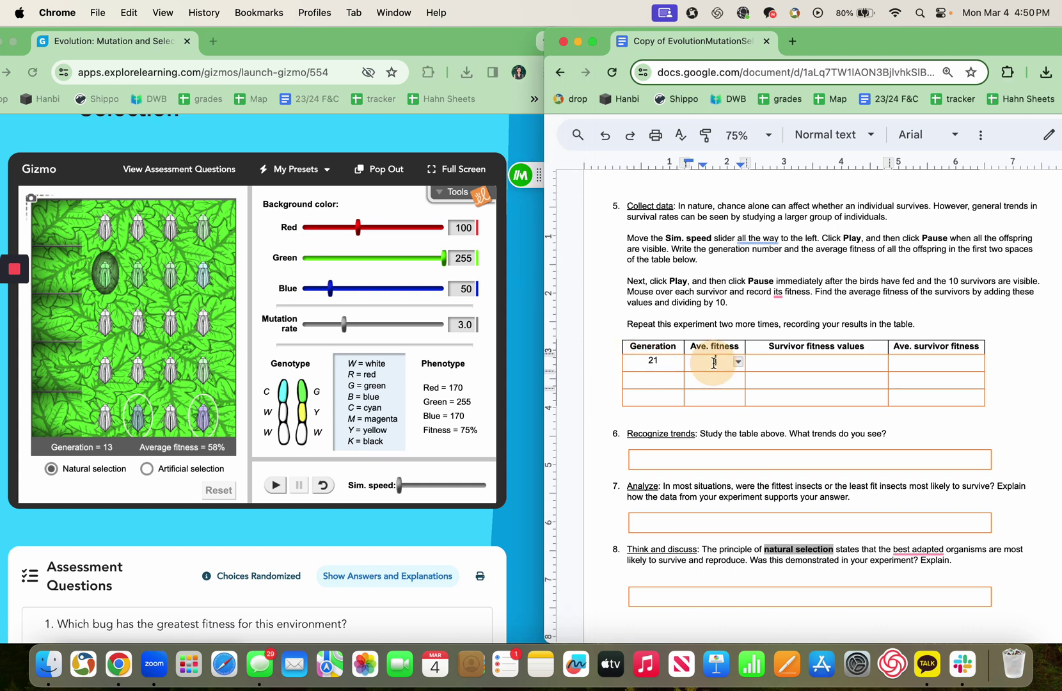
pyautogui.click(772, 362)
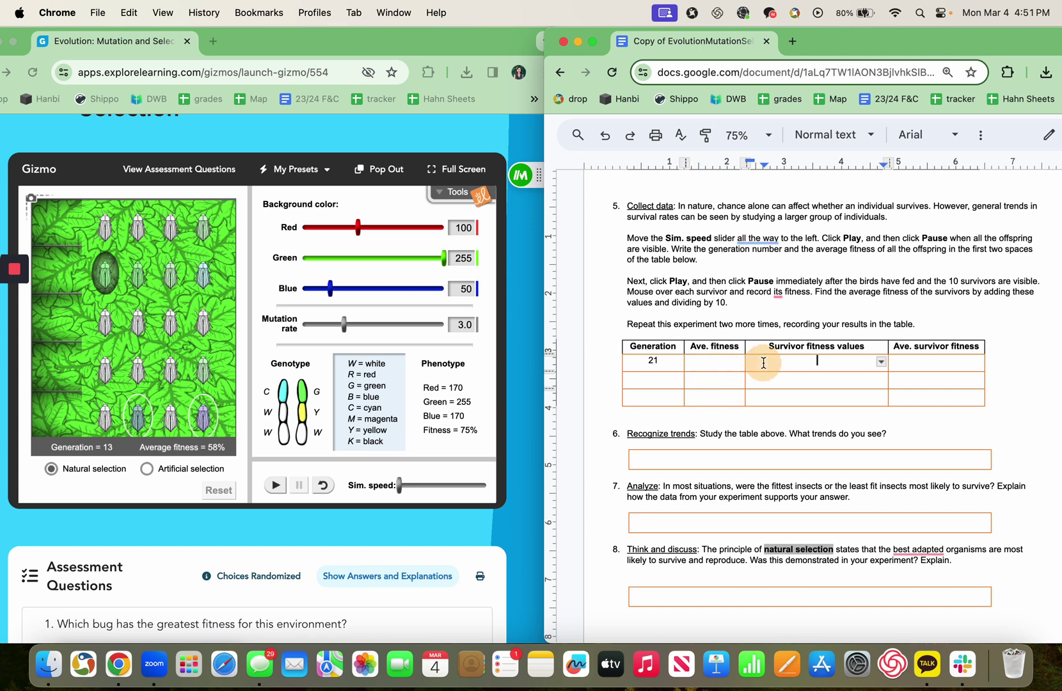
pyautogui.click(937, 362)
pyautogui.click(660, 382)
pyautogui.write('22')
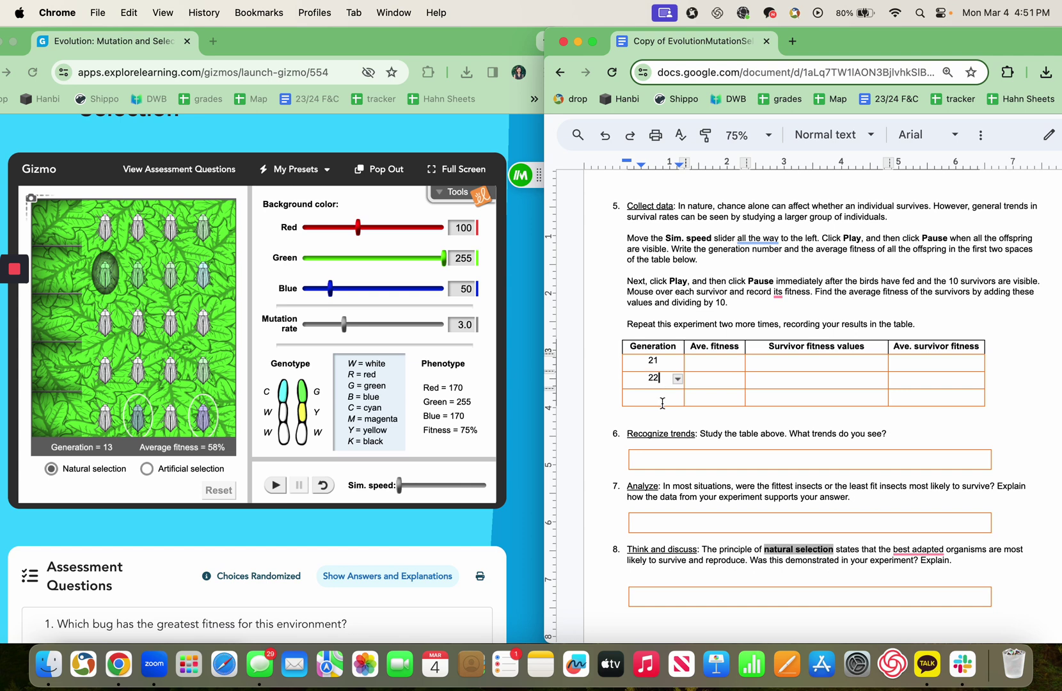
pyautogui.click(657, 398)
pyautogui.write('23')
pyautogui.scroll(-5, 774, 396)
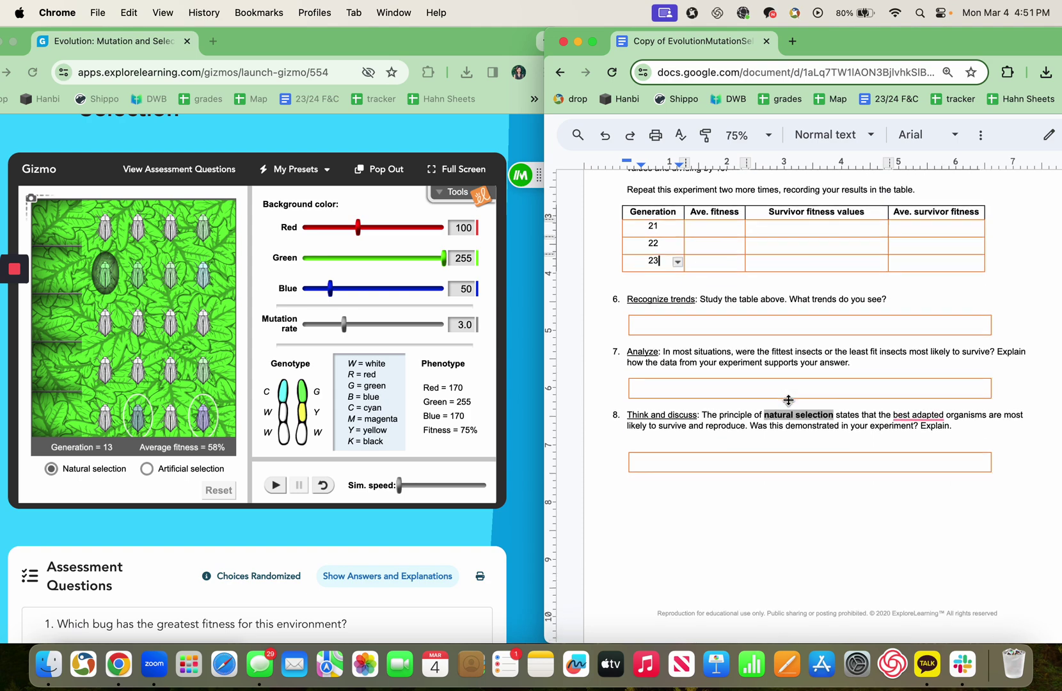
# Scroll down to the Activity C: Evolution table and select generation 1's Average Fitness cell.
pyautogui.scroll(-20, 788, 400)
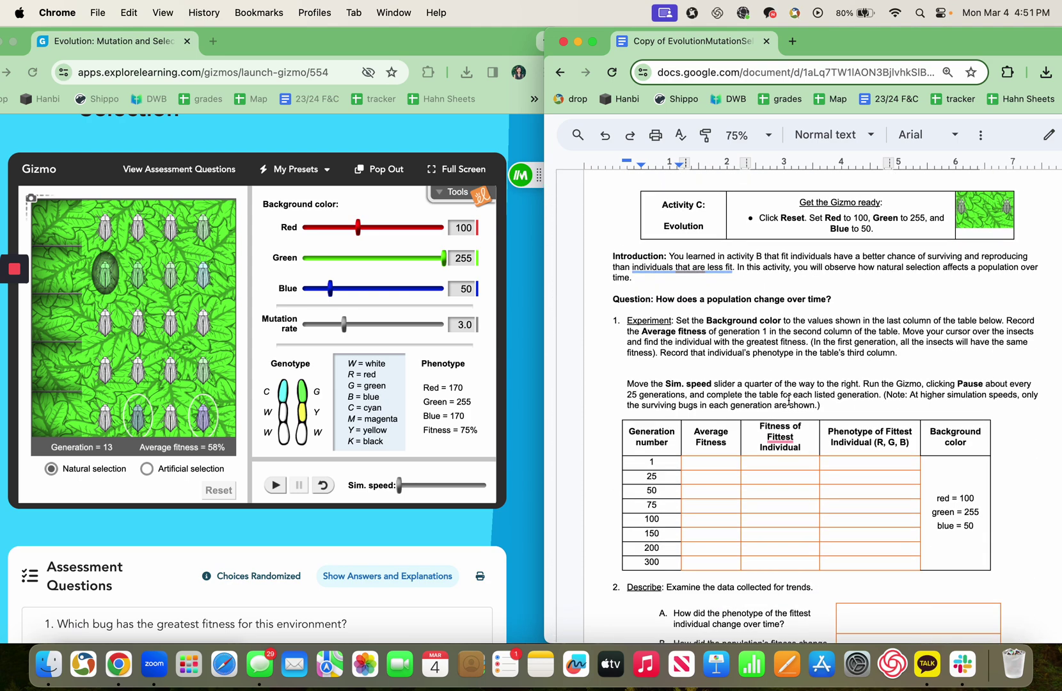
pyautogui.scroll(-2, 788, 400)
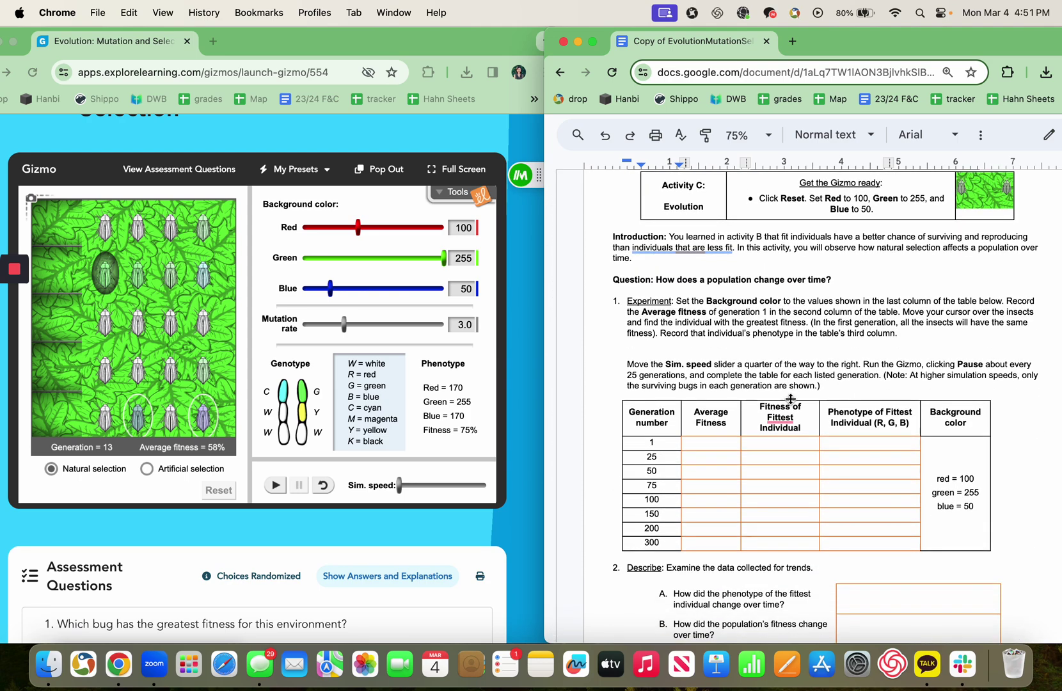
pyautogui.click(718, 444)
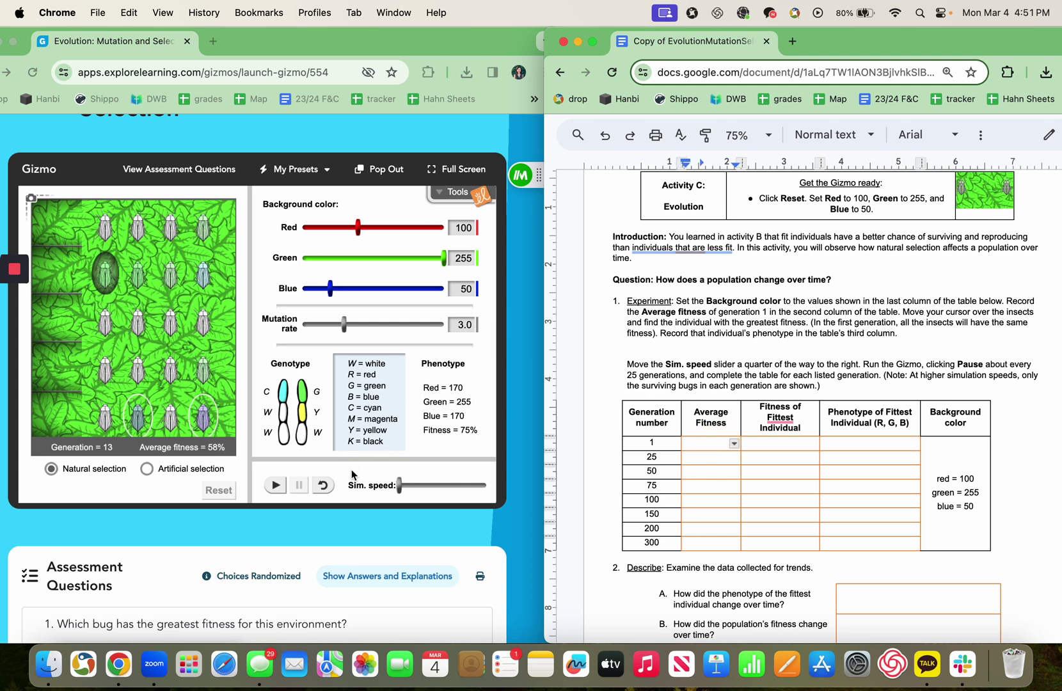
# Play, pause and reset the Gizmo back to generation 1 at 53% average fitness.
pyautogui.click(323, 486)
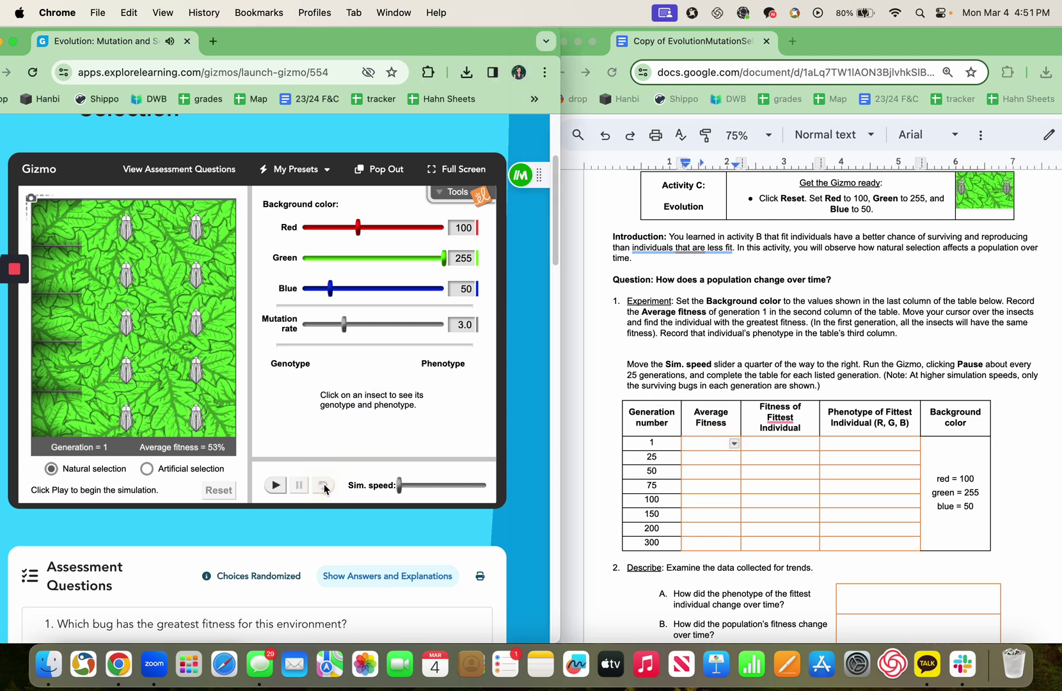
pyautogui.scroll(1, 824, 301)
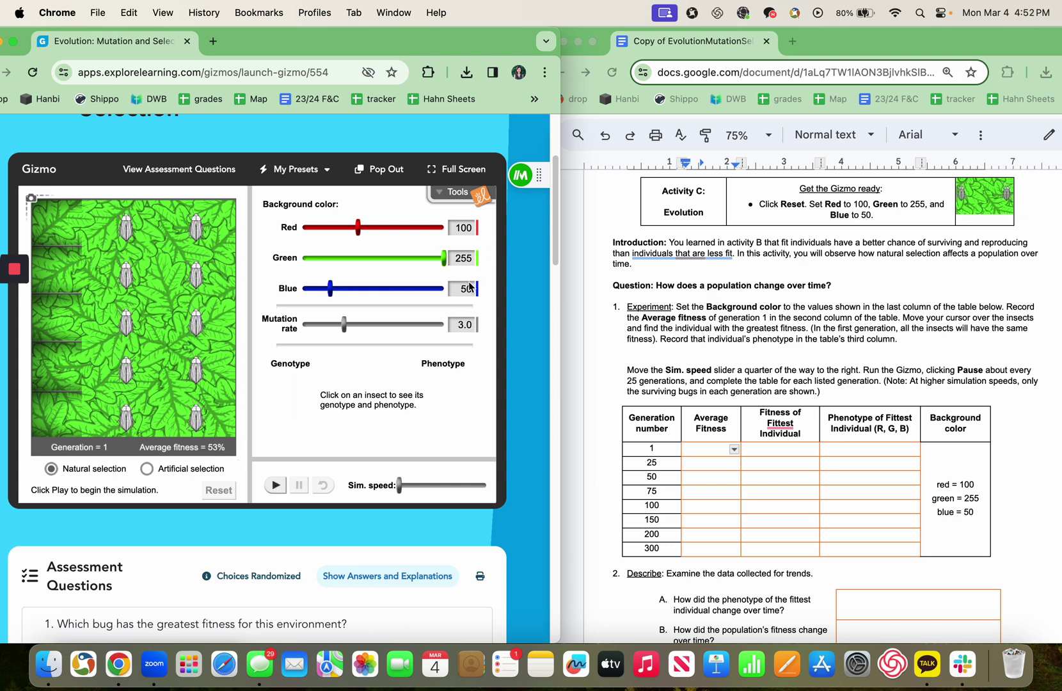
pyautogui.click(275, 485)
pyautogui.click(298, 485)
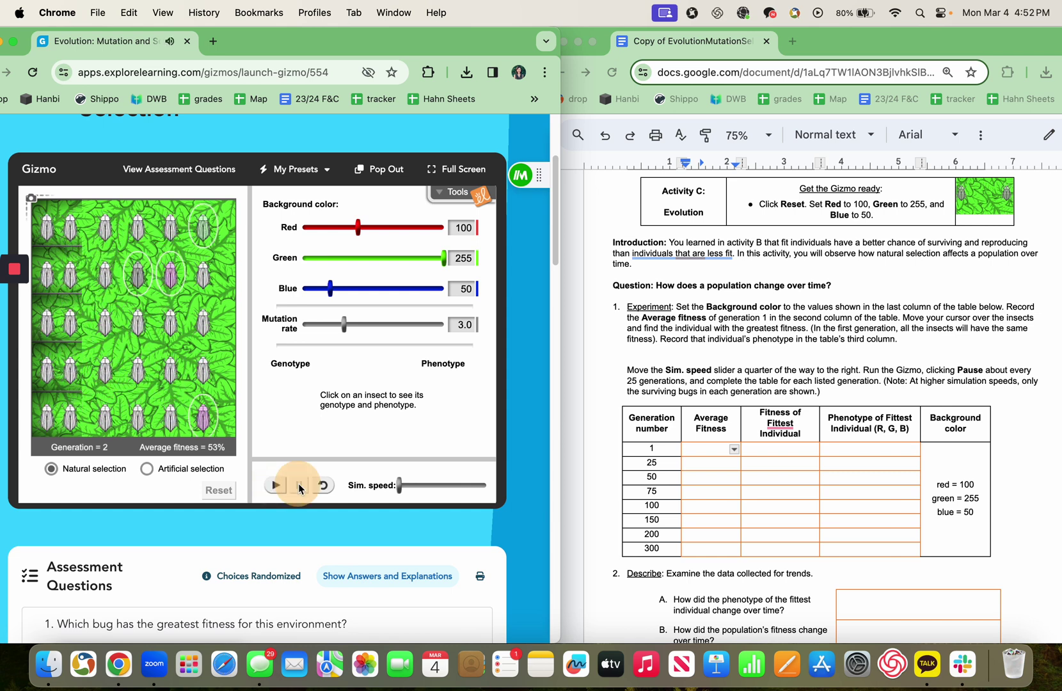
pyautogui.click(320, 484)
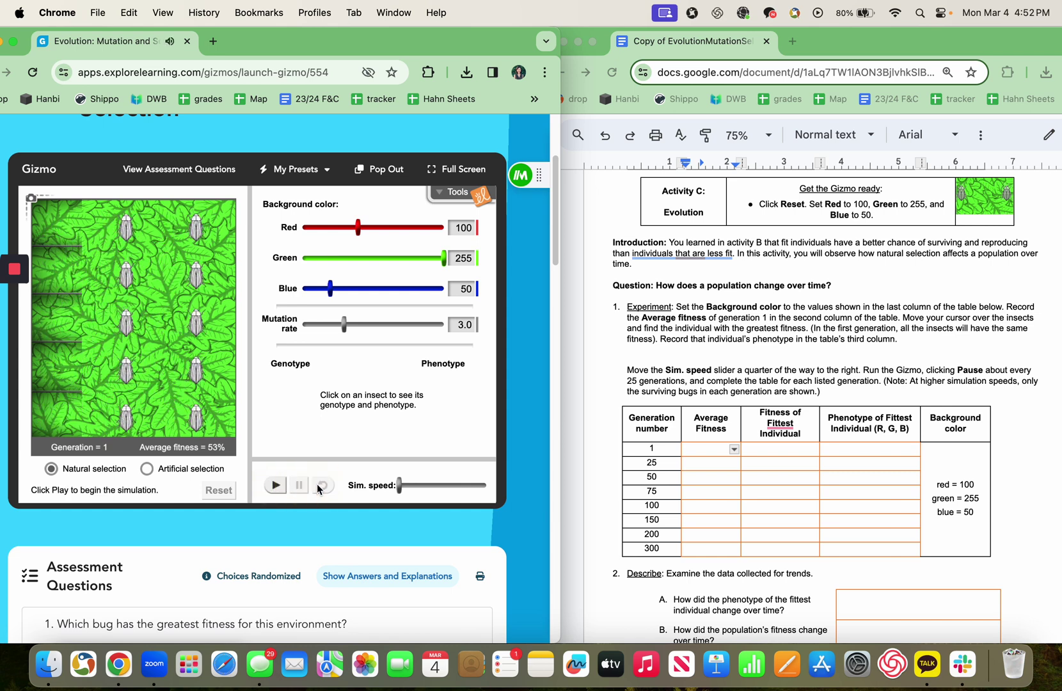
pyautogui.click(276, 486)
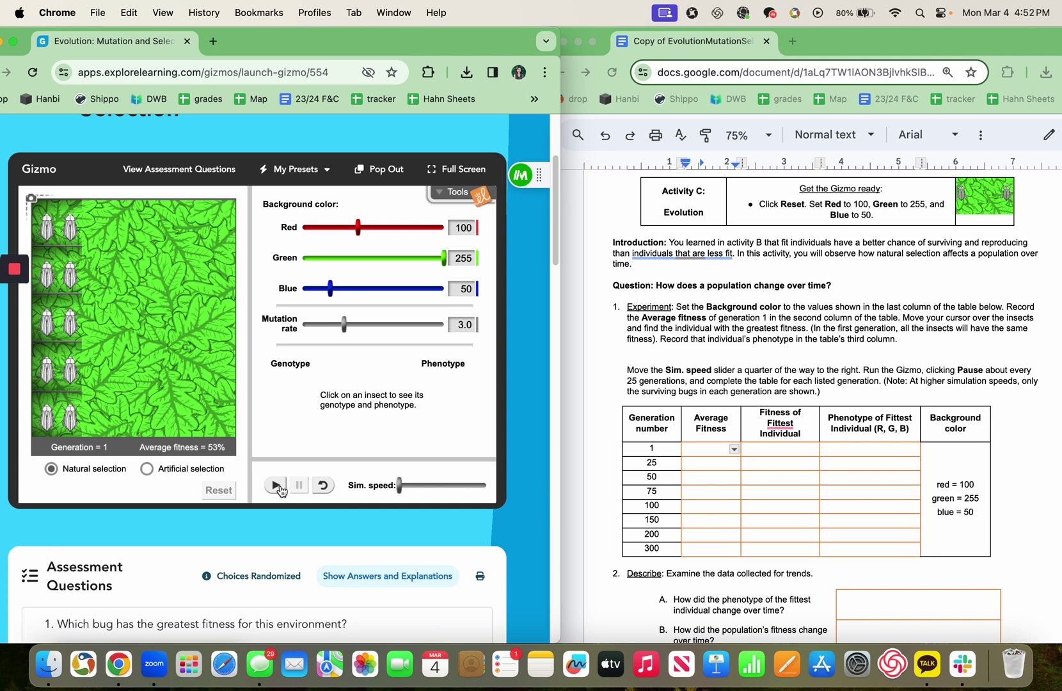
pyautogui.click(279, 489)
pyautogui.click(296, 486)
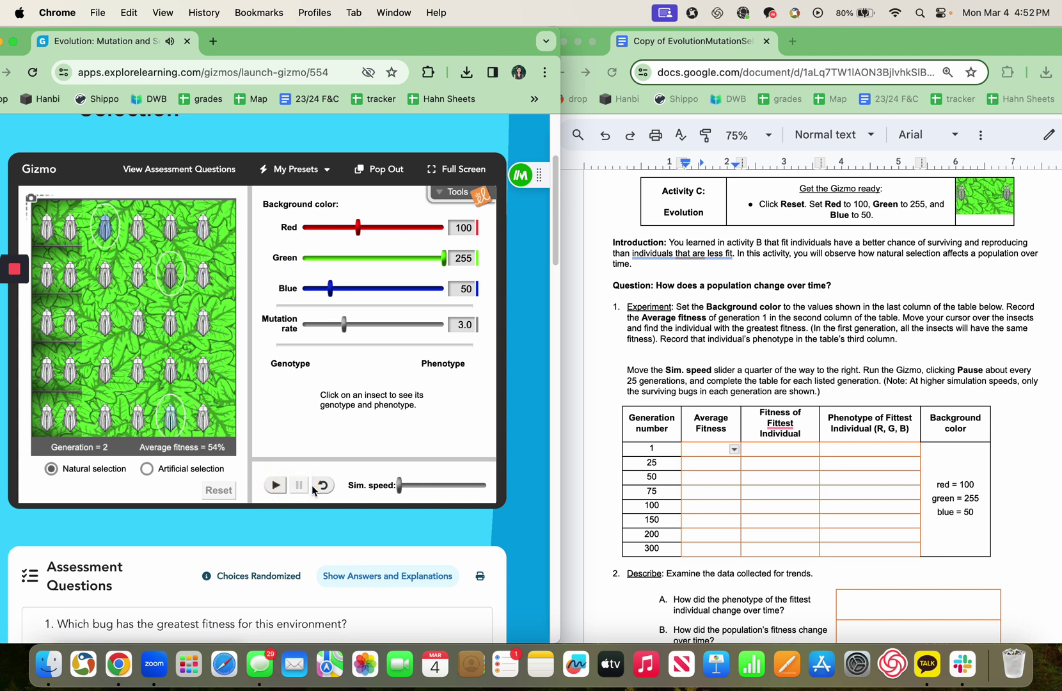
pyautogui.click(314, 484)
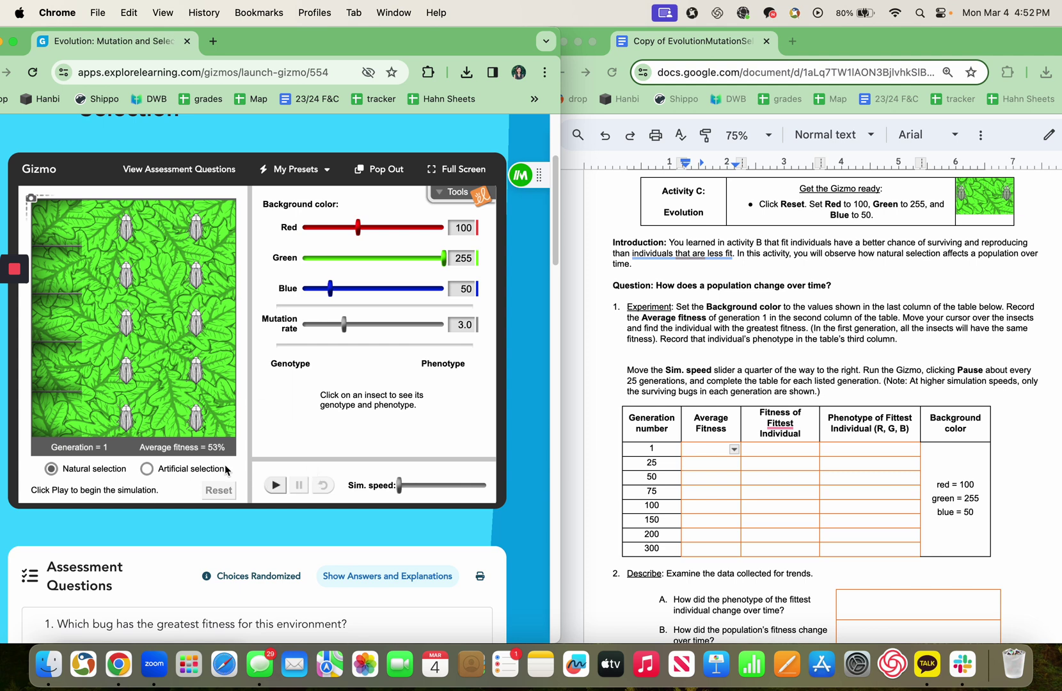
# Enter 53% as generation 1's Average Fitness and check several bugs' fitness in the Gizmo.
pyautogui.click(701, 449)
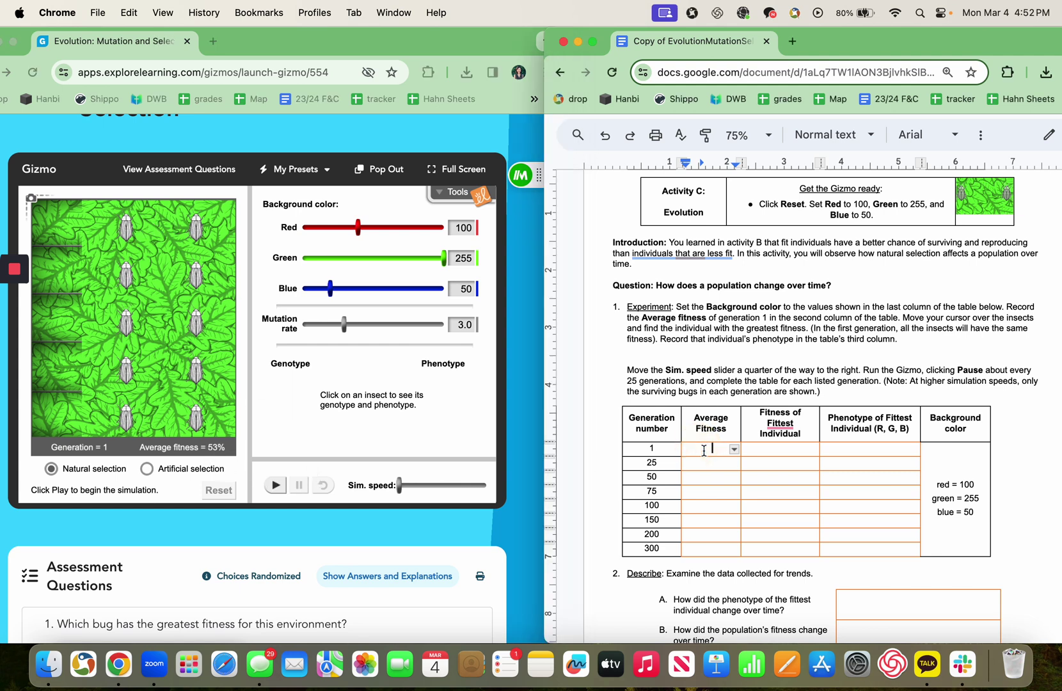
pyautogui.write('53%')
pyautogui.click(133, 241)
pyautogui.click(125, 232)
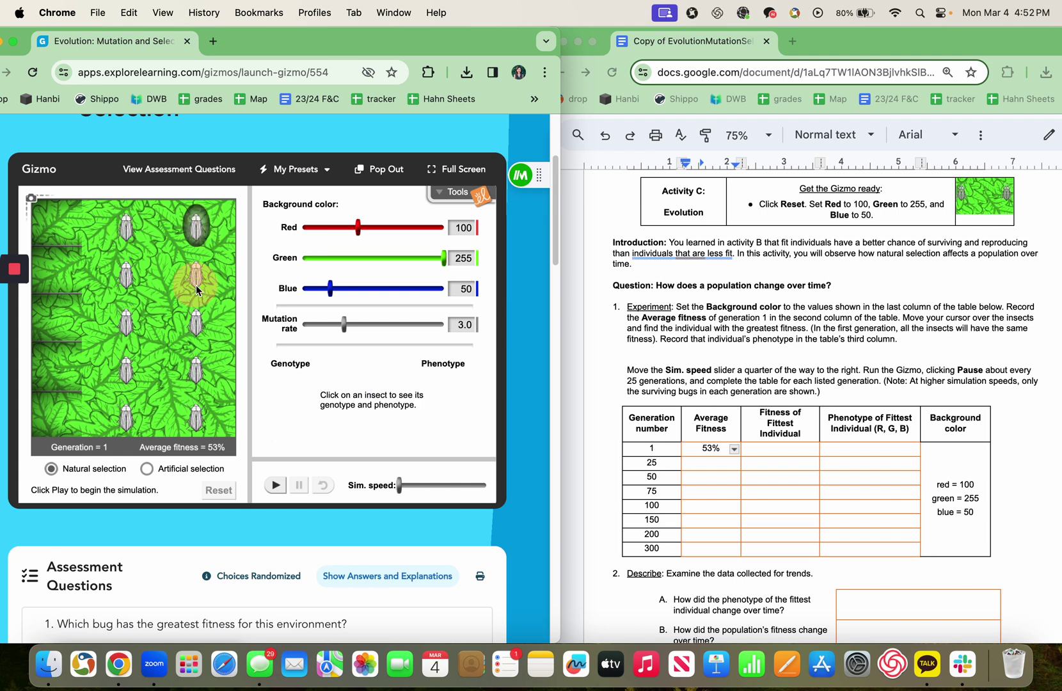
pyautogui.click(126, 275)
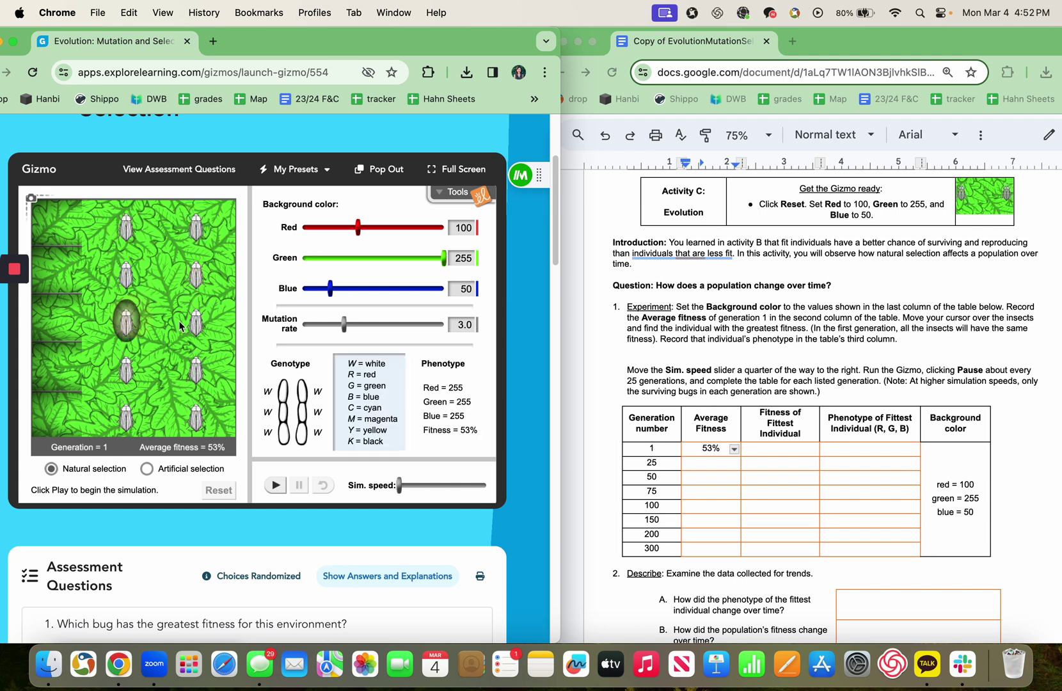
pyautogui.click(196, 328)
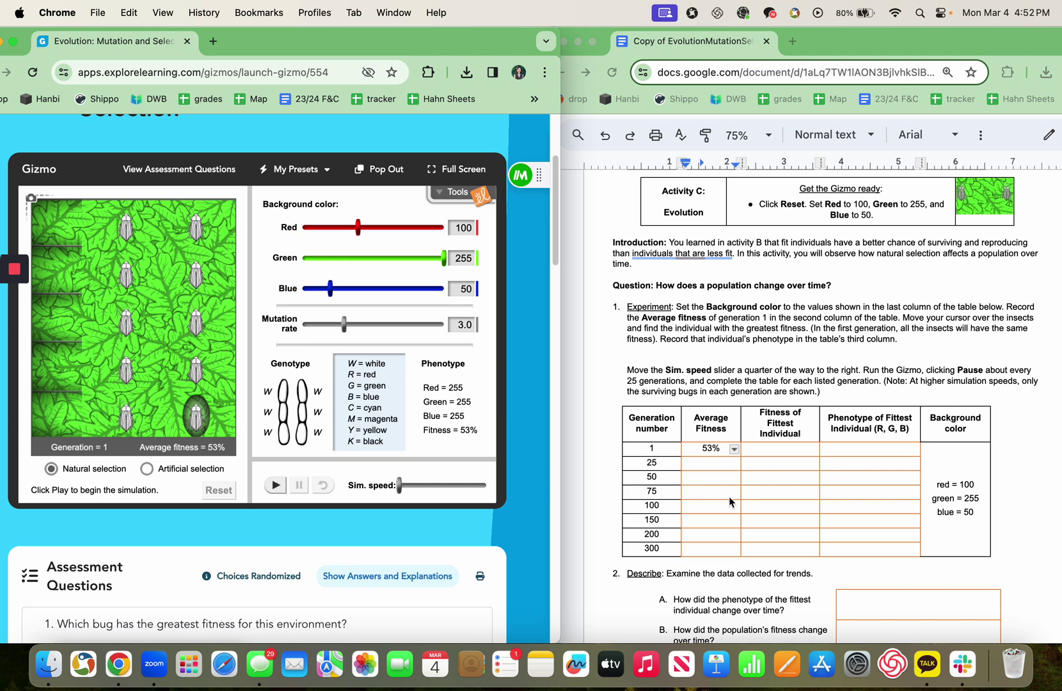
# Enter 53% in generation 1's Fitness of Fittest Individual cell.
pyautogui.click(780, 450)
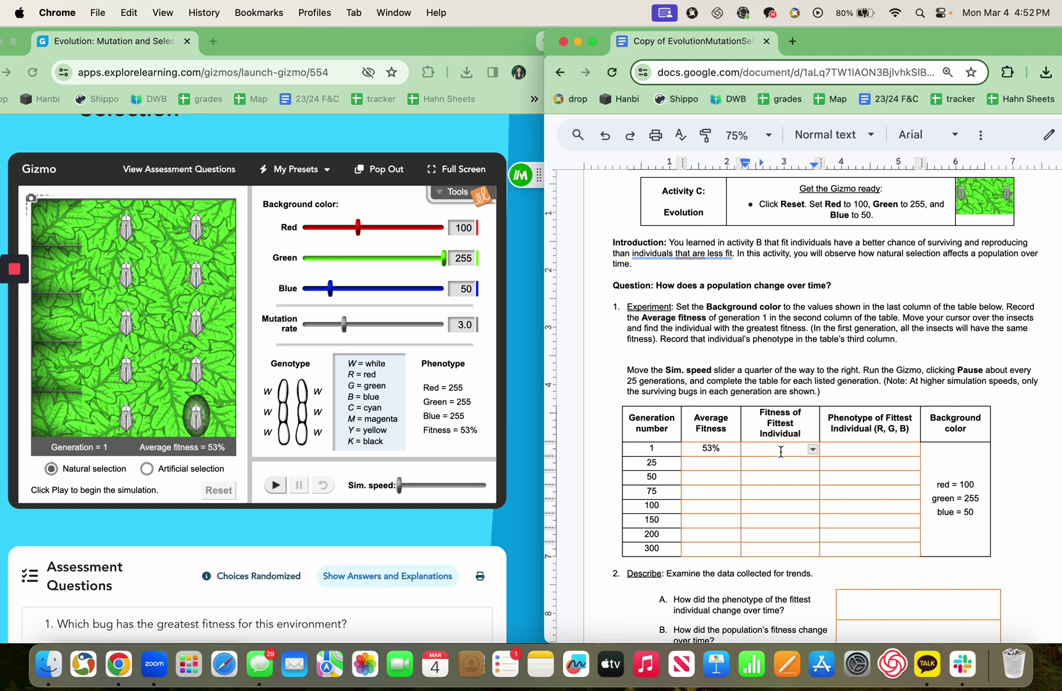
pyautogui.write('53%')
pyautogui.click(275, 486)
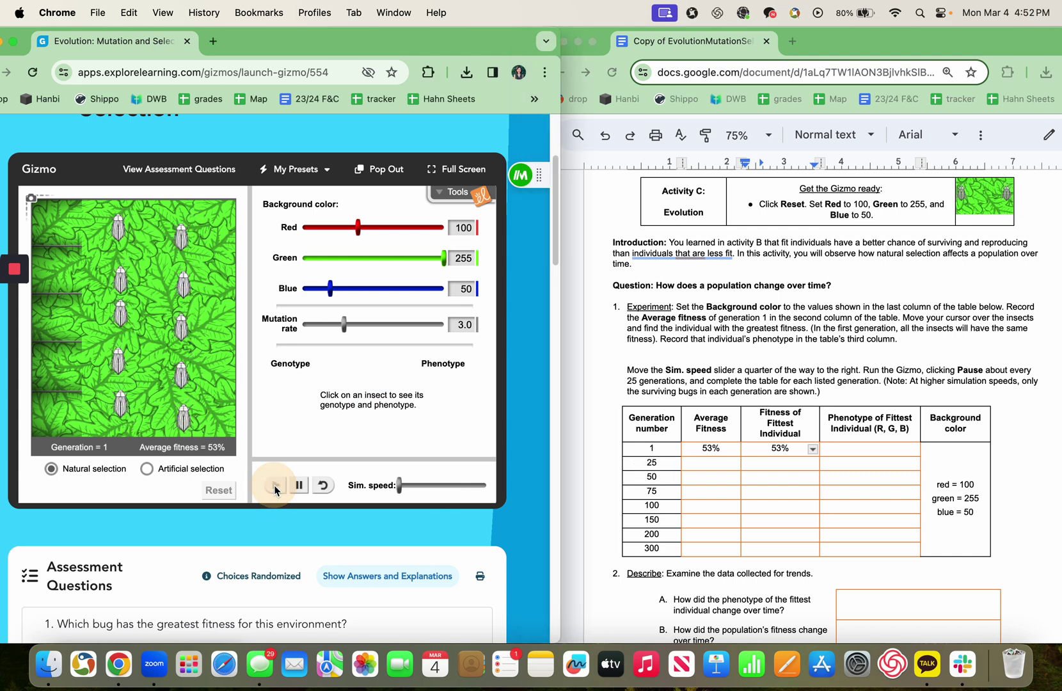
# Speed up the simulation and pause it at generation 25 with 80% average fitness.
pyautogui.moveTo(400, 485)
pyautogui.mouseDown()
pyautogui.moveTo(434, 485)
pyautogui.moveTo(417, 485)
pyautogui.mouseUp()
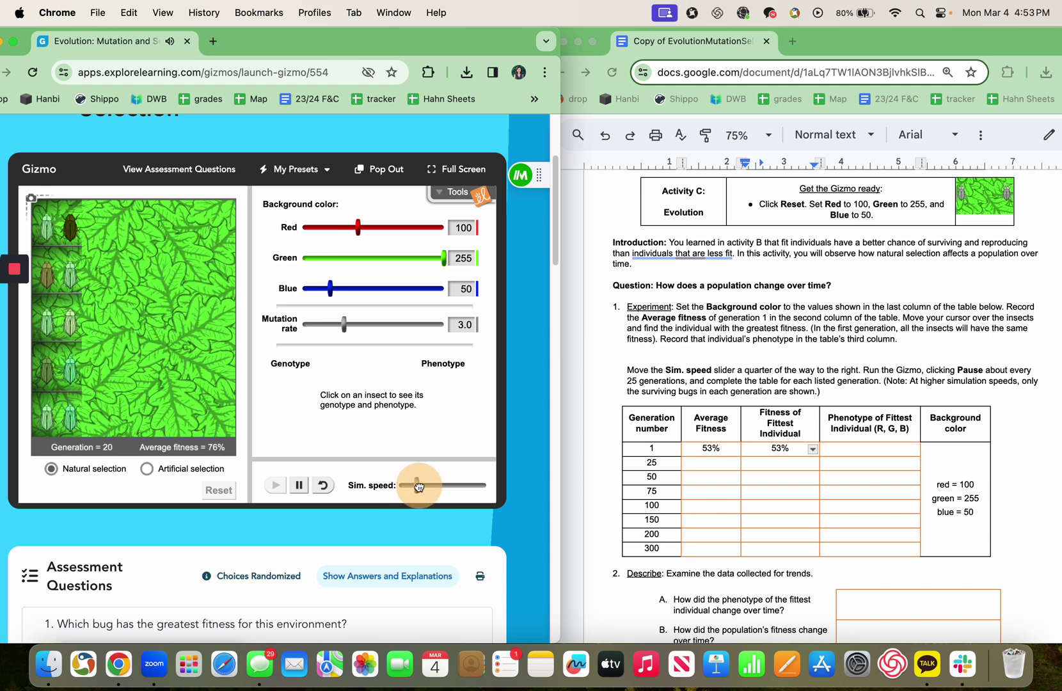
pyautogui.click(300, 485)
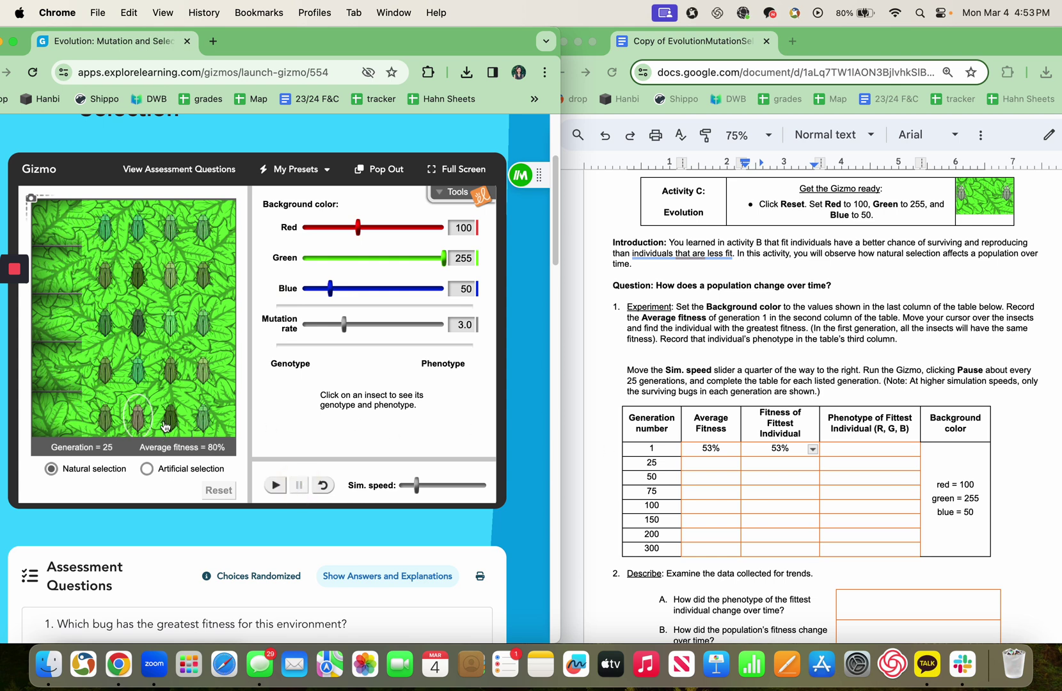
# Compare generation-25 bugs to find the fittest: Red 128, Green 255, Blue 128, 86%.
pyautogui.click(107, 424)
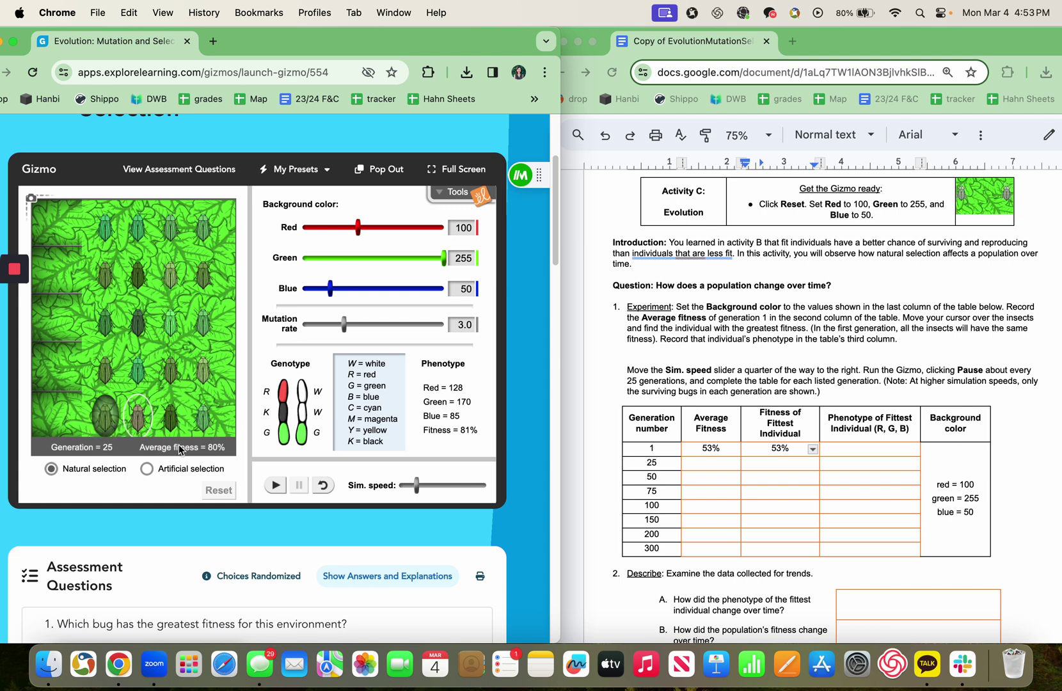
pyautogui.click(139, 420)
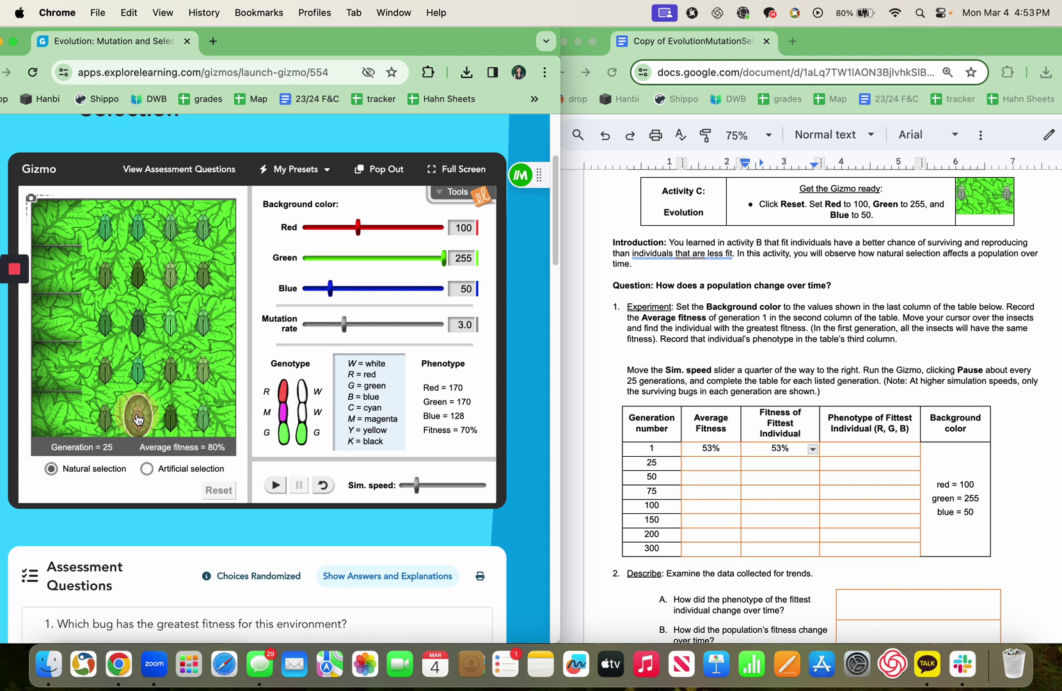
pyautogui.click(169, 419)
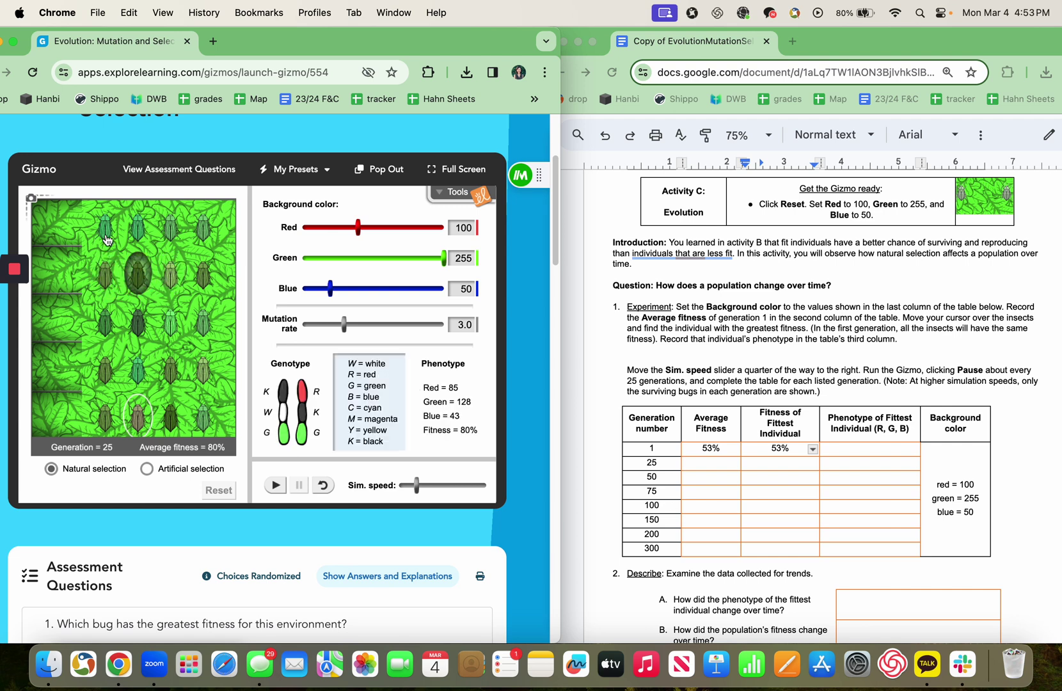
pyautogui.moveTo(125, 235)
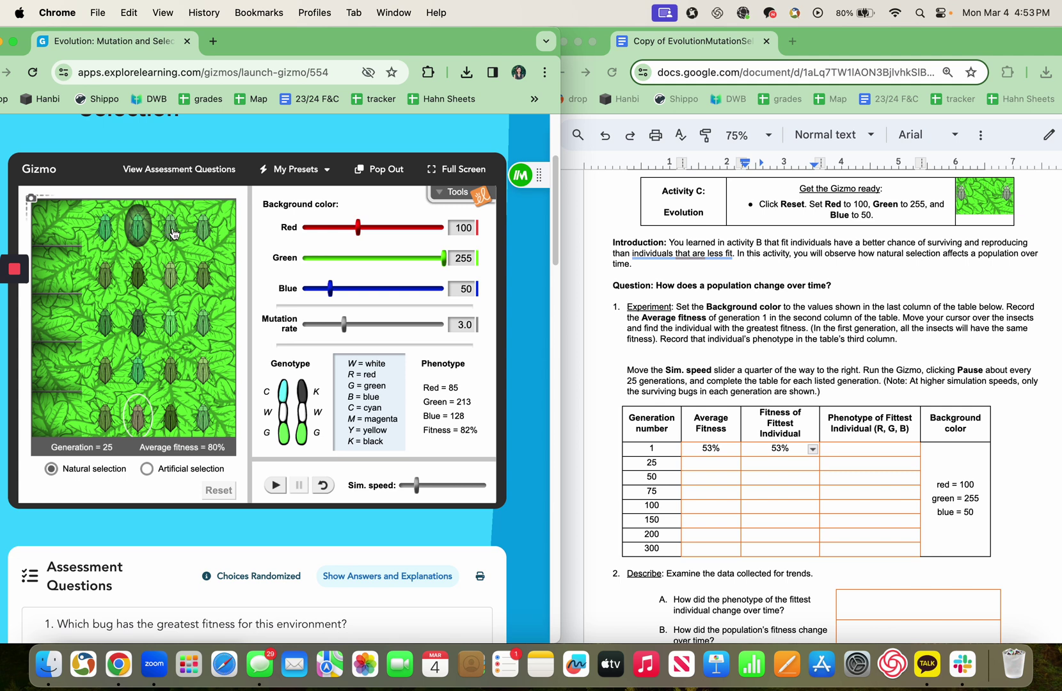
pyautogui.moveTo(186, 229)
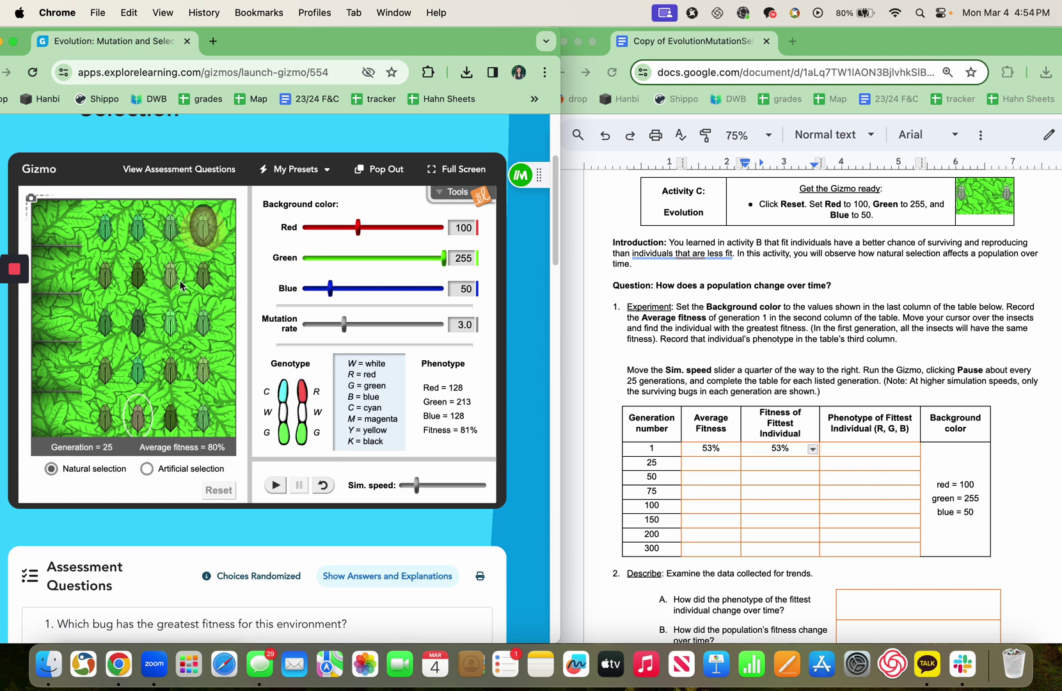
pyautogui.moveTo(135, 377)
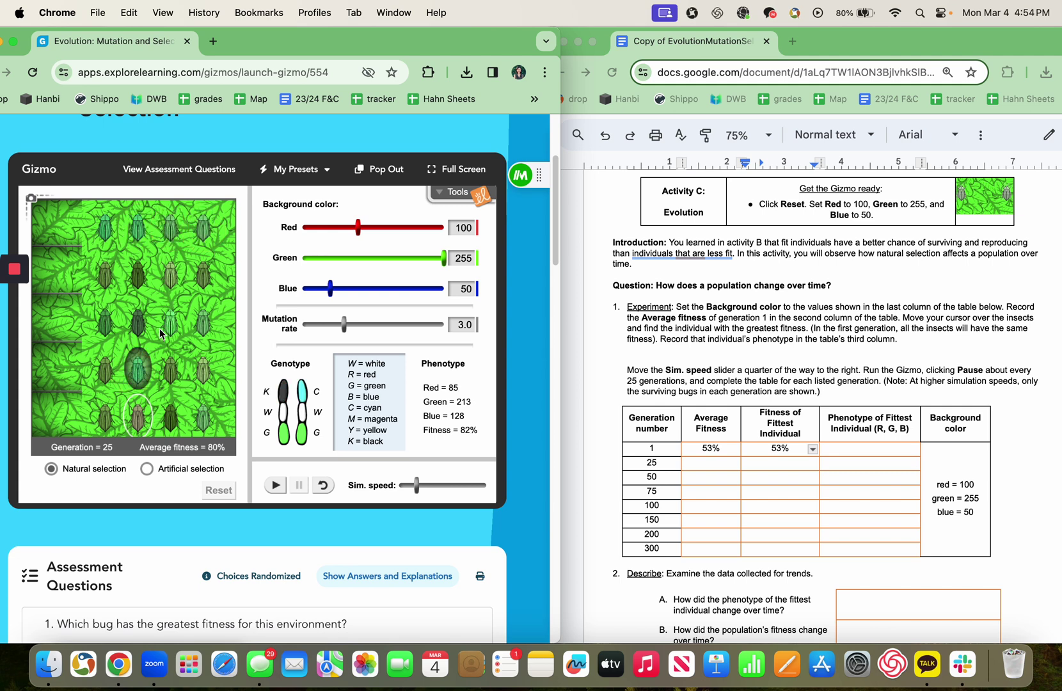
pyautogui.moveTo(172, 323)
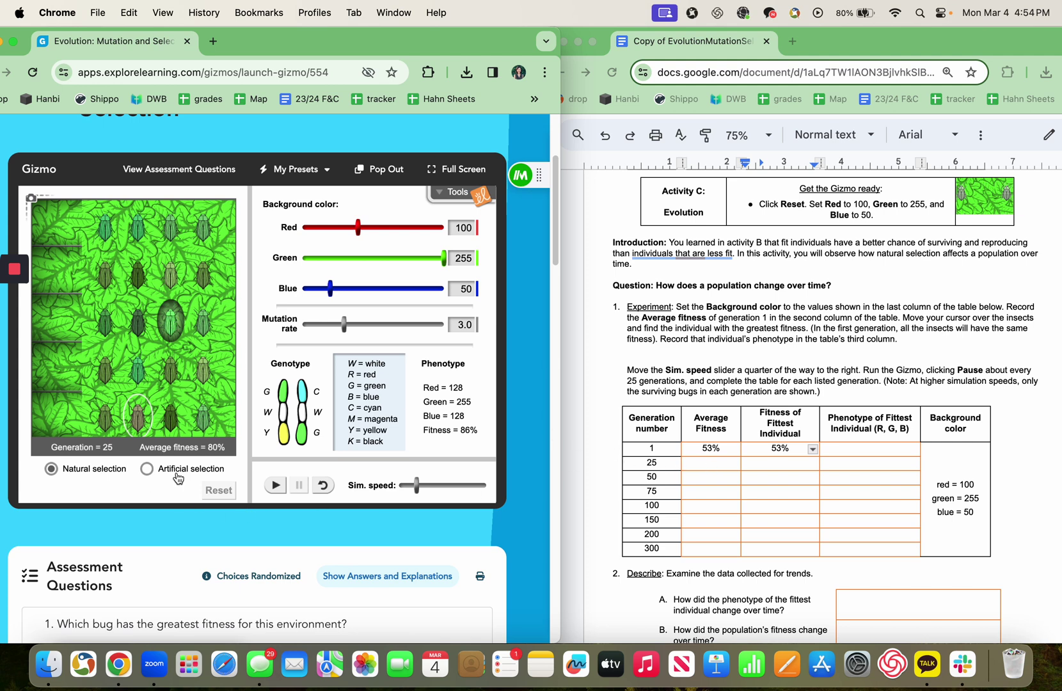
# Type 80% and 86% into generation 25's Average Fitness and Fittest Individual cells.
pyautogui.click(713, 465)
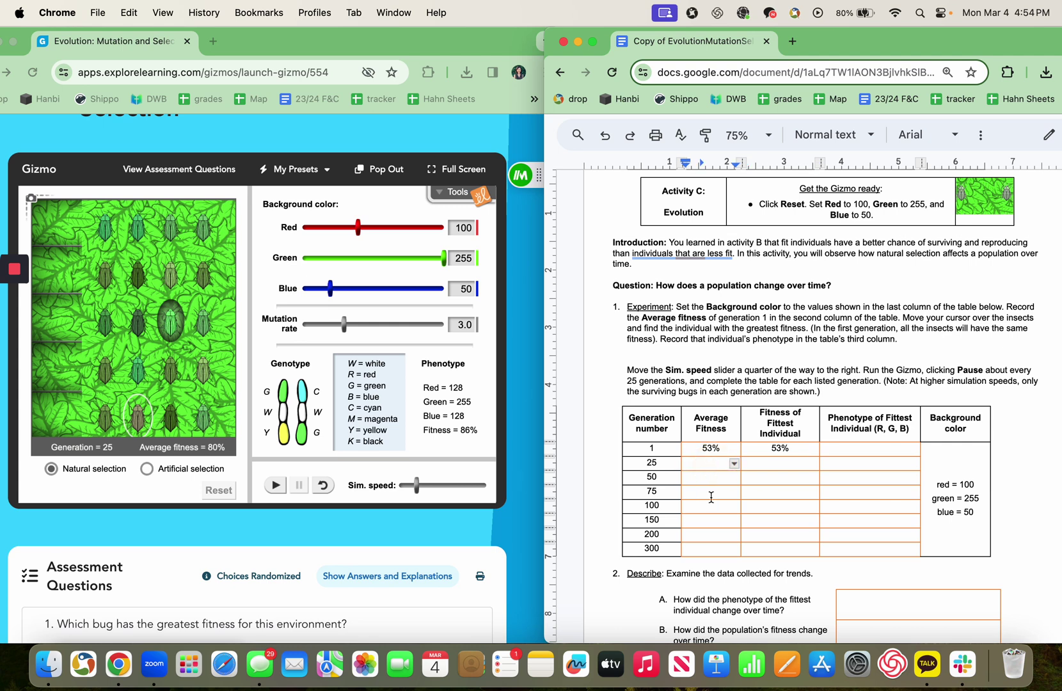
pyautogui.write('80%')
pyautogui.click(778, 465)
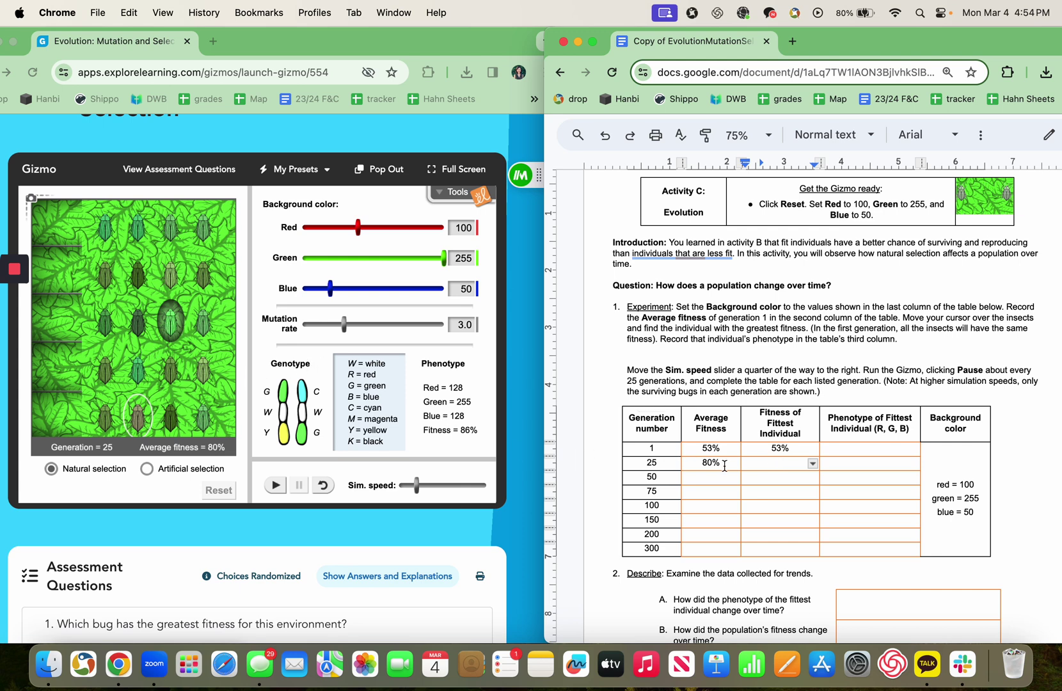
pyautogui.write('86%')
pyautogui.scroll(-1, 184, 367)
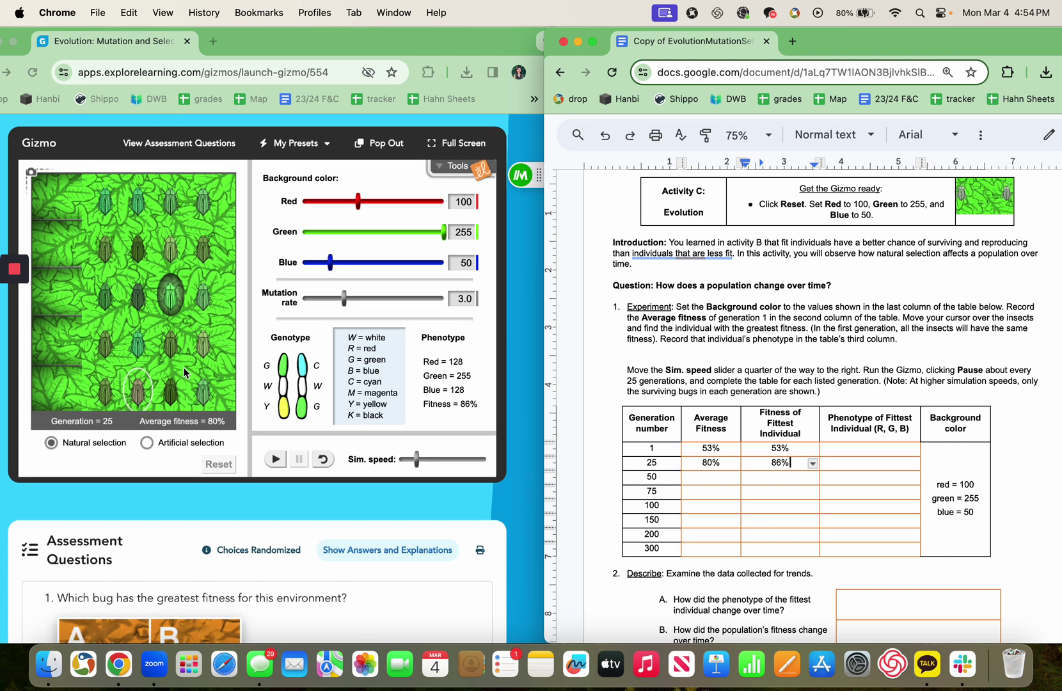
# Scroll through the worksheet's Prior Knowledge questions and return to the Name and Date fields at the top.
pyautogui.scroll(1, 184, 368)
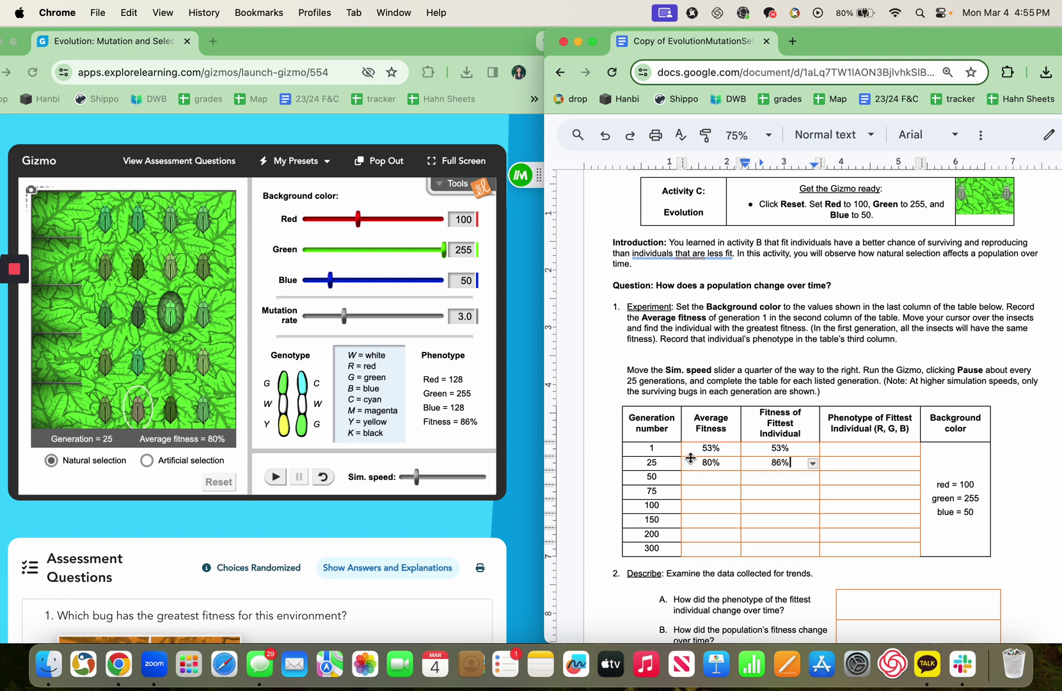
pyautogui.scroll(-10, 691, 455)
pyautogui.scroll(-5, 698, 455)
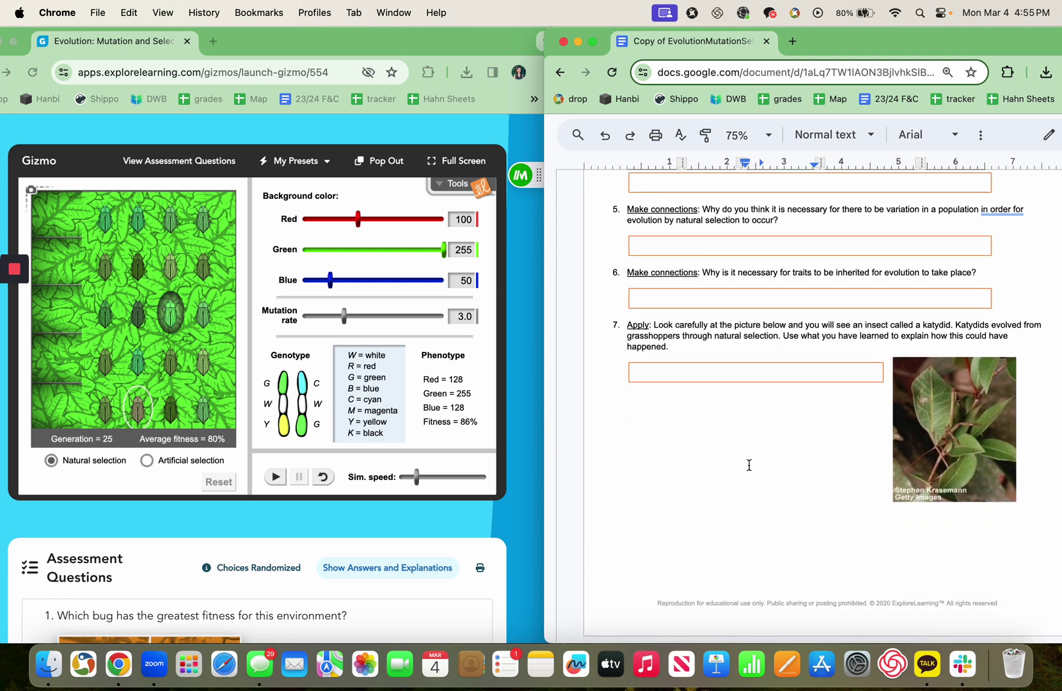
pyautogui.scroll(15, 747, 465)
pyautogui.scroll(20, 746, 467)
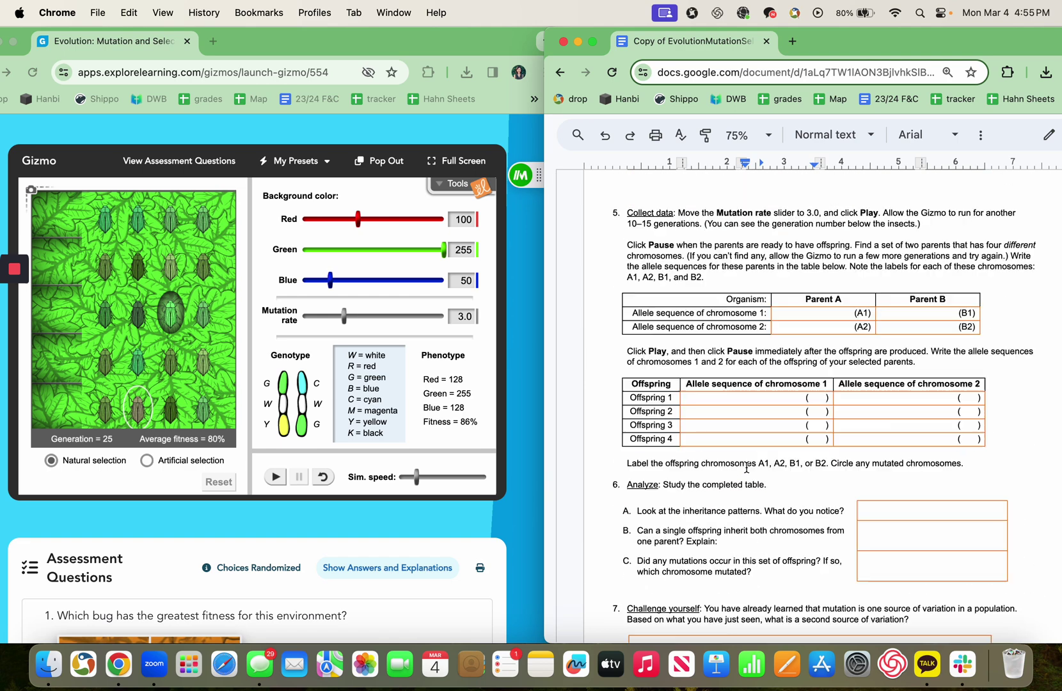